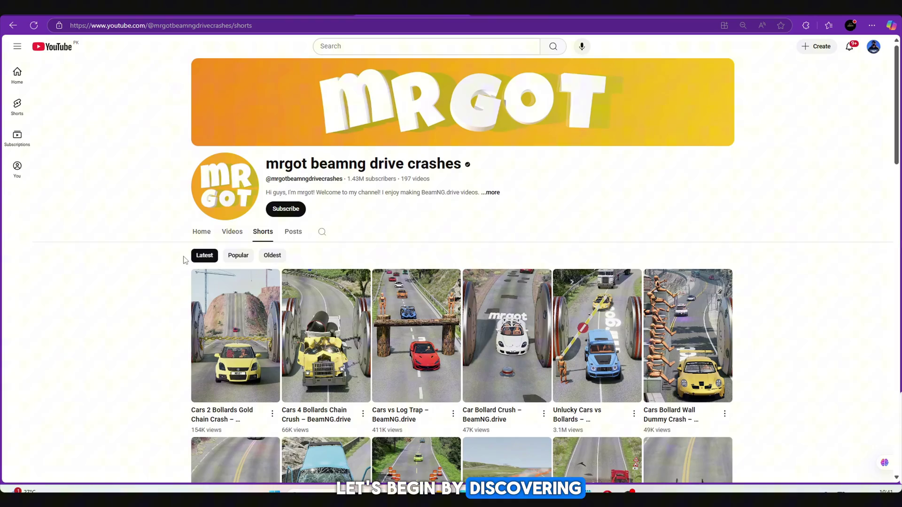
pyautogui.scroll(-3, 357, 247)
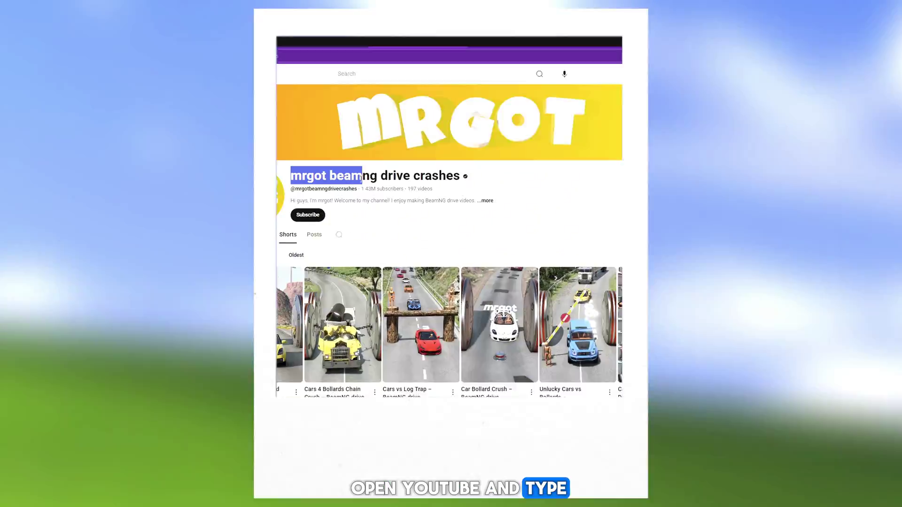
pyautogui.moveTo(361, 177); pyautogui.dragTo(467, 167)
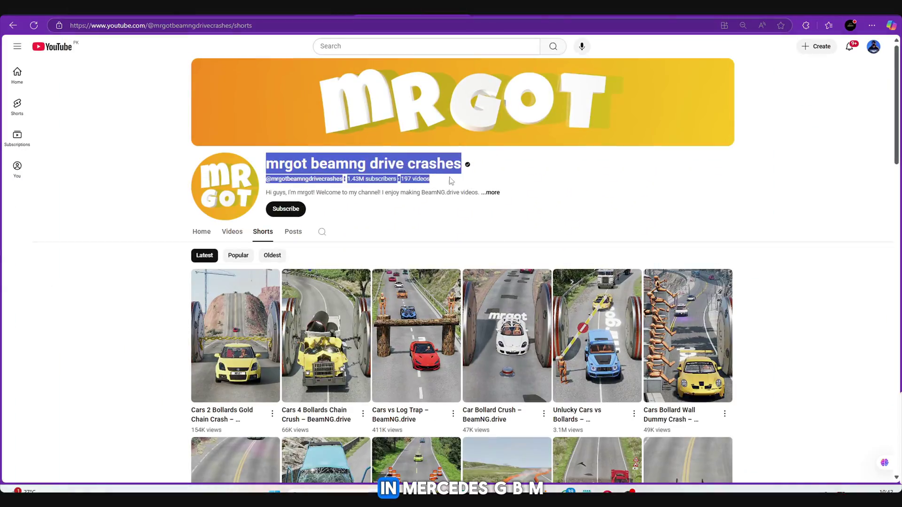
pyautogui.click(594, 173)
pyautogui.click(494, 193)
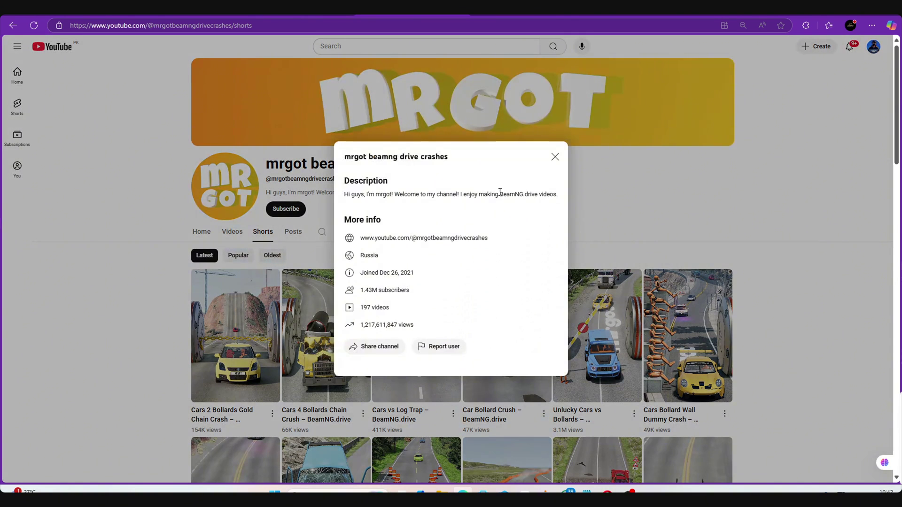
pyautogui.moveTo(392, 310)
pyautogui.mouseDown()
pyautogui.moveTo(359, 308)
pyautogui.moveTo(411, 290)
pyautogui.mouseUp()
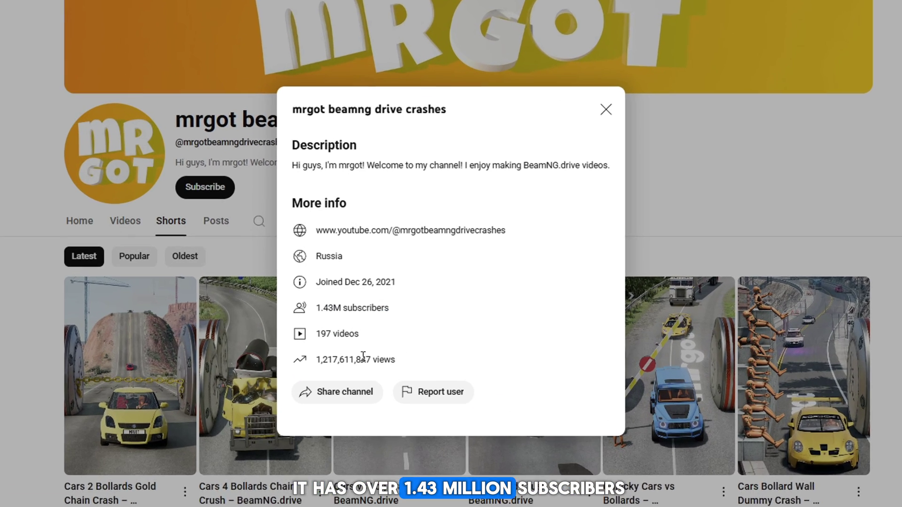
pyautogui.moveTo(378, 395)
pyautogui.mouseDown()
pyautogui.moveTo(287, 395)
pyautogui.moveTo(528, 357)
pyautogui.mouseUp()
pyautogui.click(380, 388)
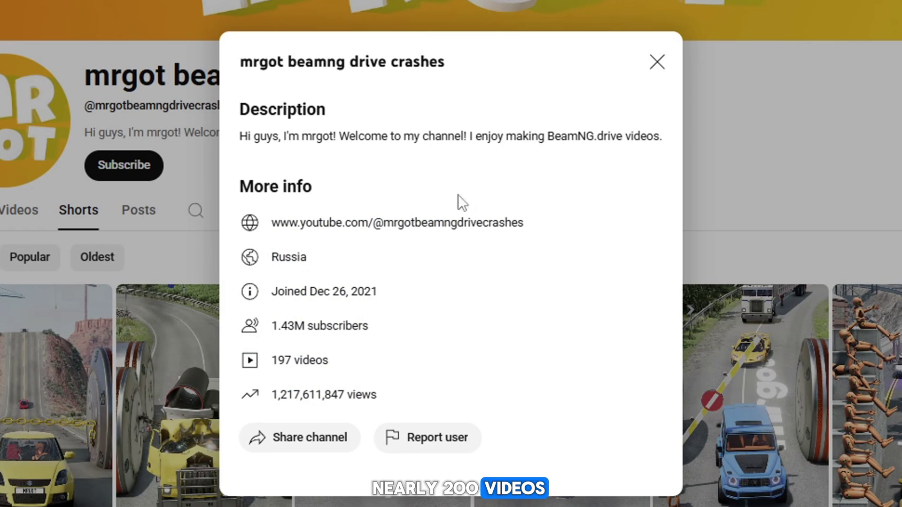
pyautogui.click(655, 63)
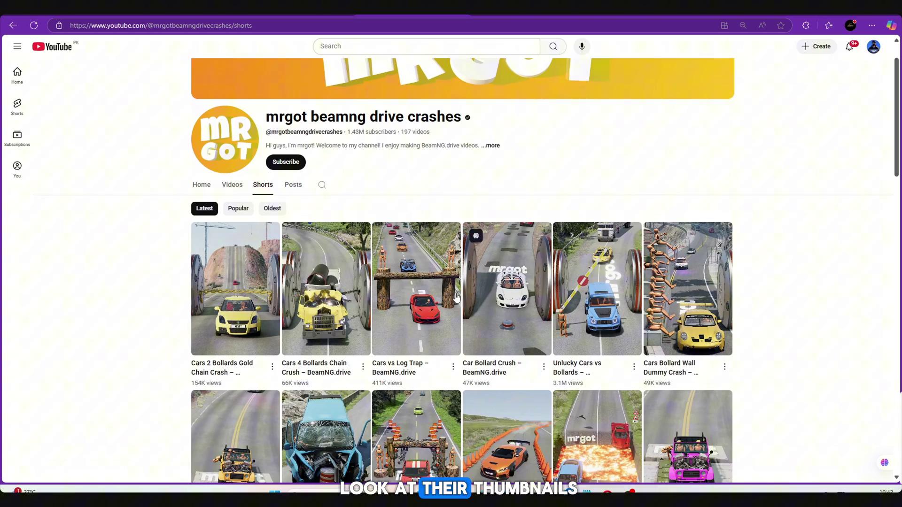
pyautogui.scroll(-1, 635, 283)
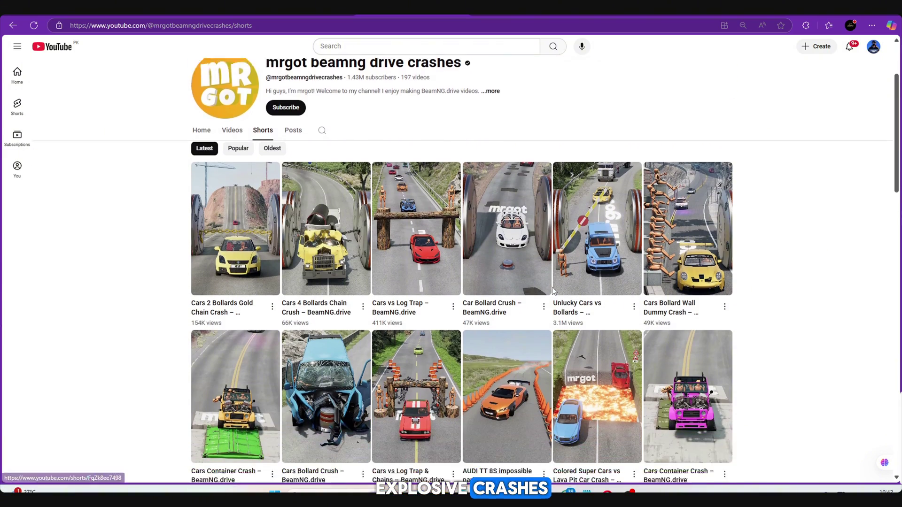
pyautogui.scroll(-1, 552, 287)
pyautogui.scroll(-1, 552, 287)
pyautogui.scroll(-1, 553, 290)
pyautogui.scroll(-1, 554, 291)
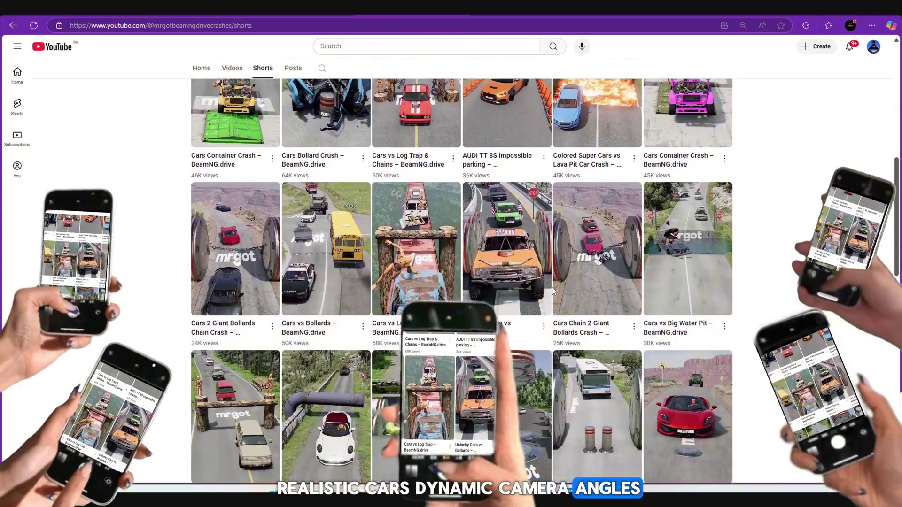
pyautogui.scroll(-2, 554, 291)
pyautogui.scroll(-1, 552, 291)
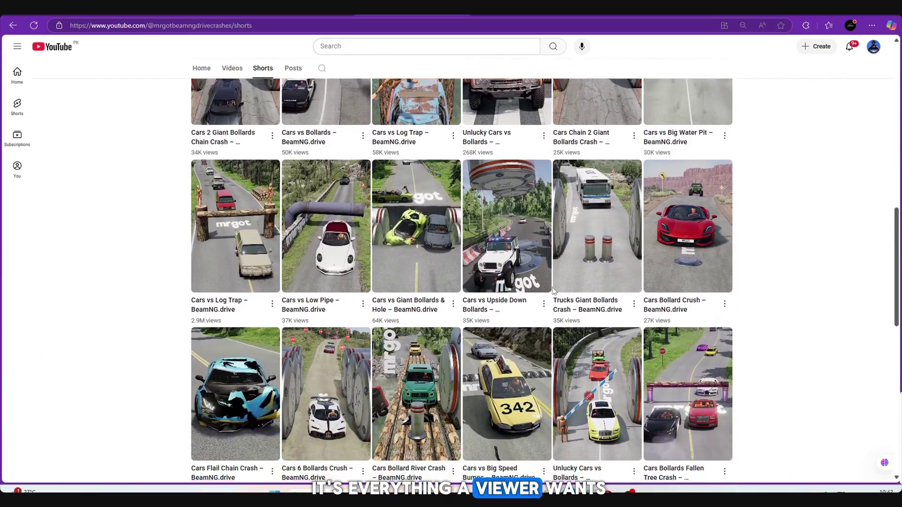
pyautogui.scroll(-1, 552, 291)
pyautogui.scroll(-2, 553, 290)
pyautogui.scroll(-1, 553, 290)
pyautogui.scroll(-2, 552, 287)
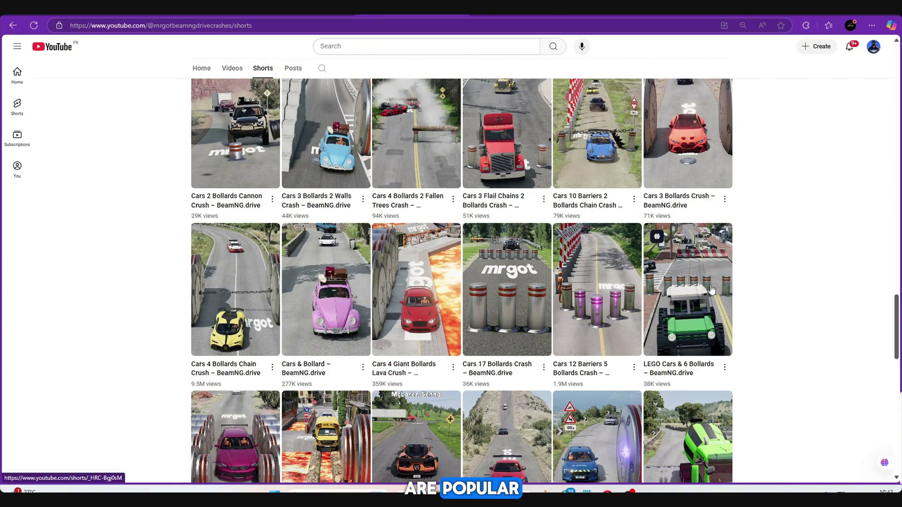
pyautogui.scroll(-3, 712, 289)
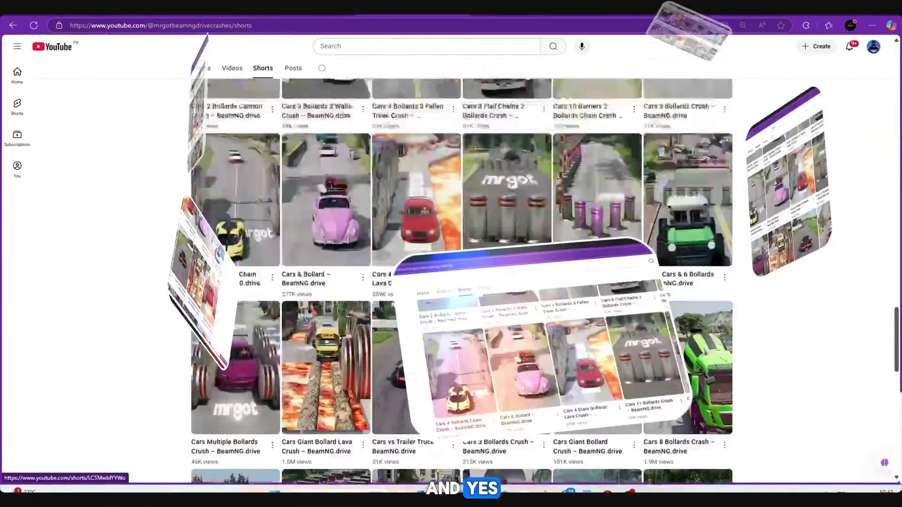
pyautogui.scroll(10, 576, 309)
pyautogui.scroll(5, 576, 309)
pyautogui.scroll(5, 576, 309)
pyautogui.scroll(3, 576, 309)
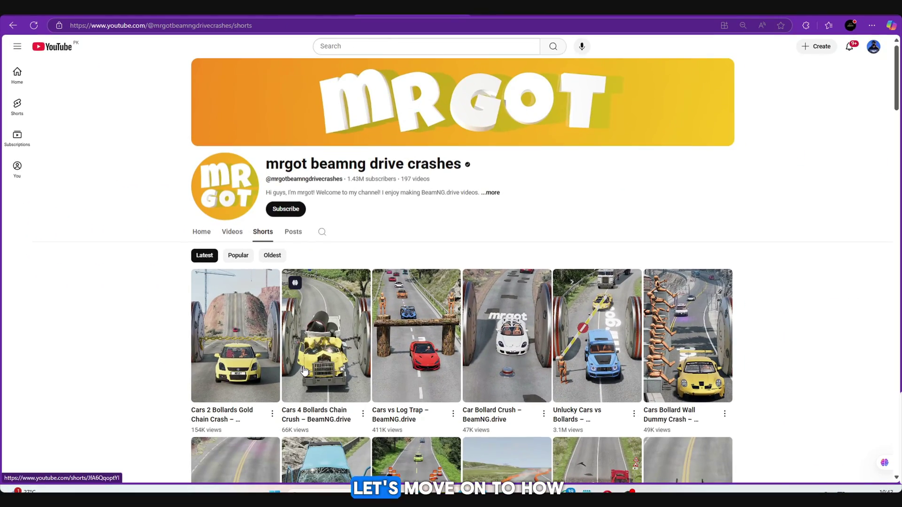
pyautogui.scroll(-4, 599, 367)
pyautogui.scroll(-4, 599, 366)
pyautogui.scroll(-4, 599, 366)
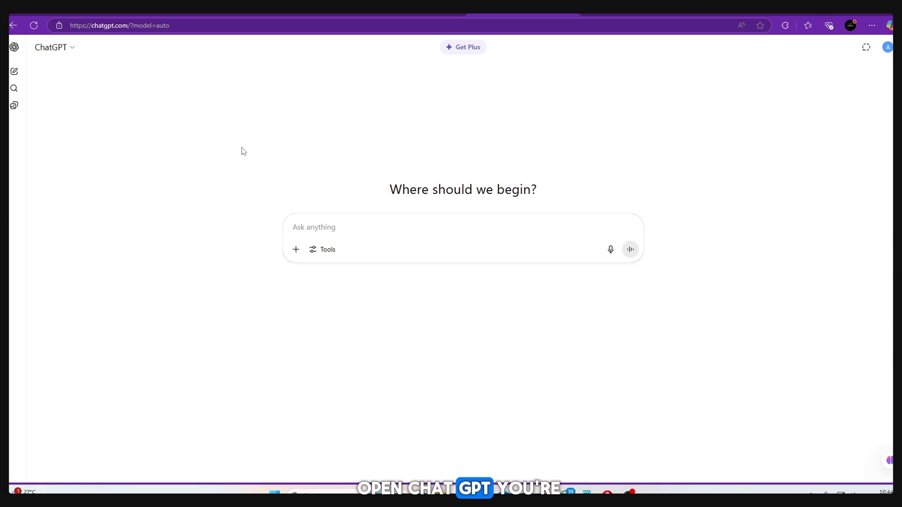
# Return to the YouTube channel page and snip a screenshot of its crash Shorts thumbnails.
pyautogui.click(397, 14)
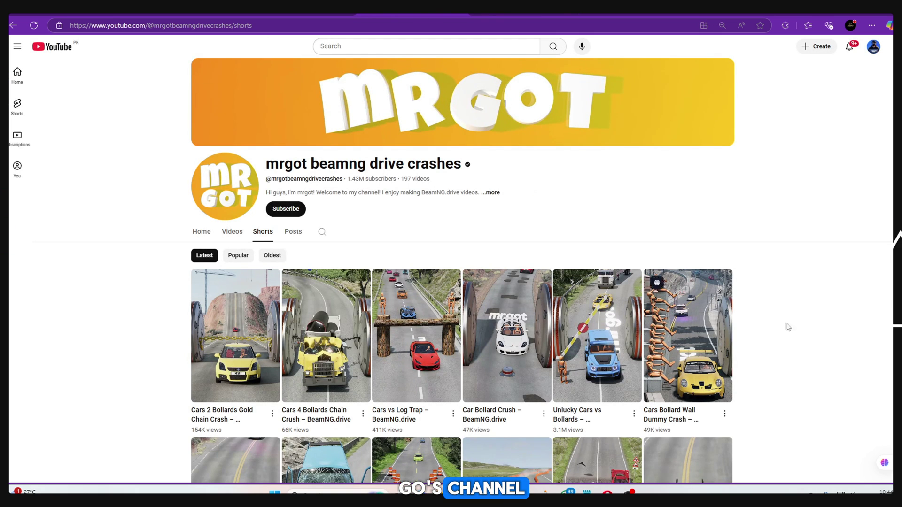
pyautogui.scroll(-3, 782, 326)
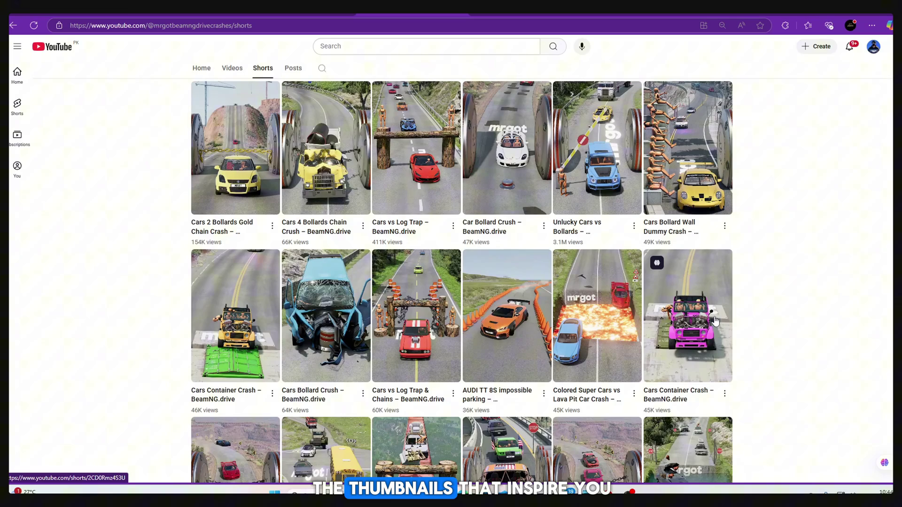
pyautogui.scroll(1, 715, 321)
pyautogui.press('super+shift+s')
pyautogui.moveTo(182, 128)
pyautogui.mouseDown()
pyautogui.moveTo(741, 397)
pyautogui.moveTo(745, 435)
pyautogui.mouseUp()
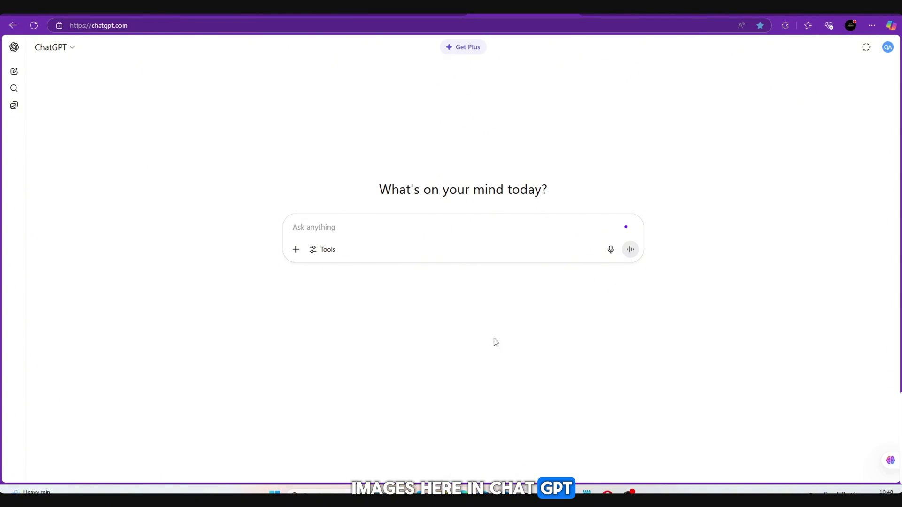
# Attach the thumbnail screenshot to ChatGPT and send the request for Pixar-style 3D prompts, one by one.
pyautogui.click(296, 250)
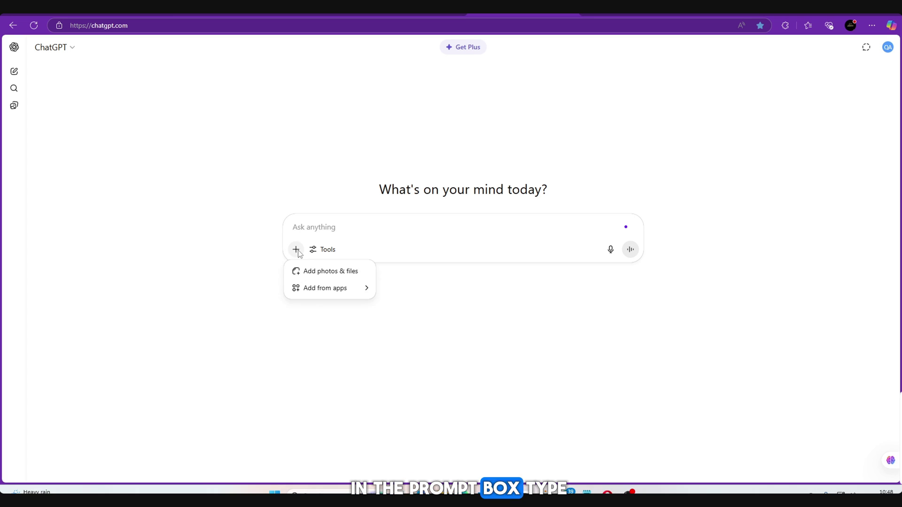
pyautogui.click(320, 277)
pyautogui.doubleClick(619, 164)
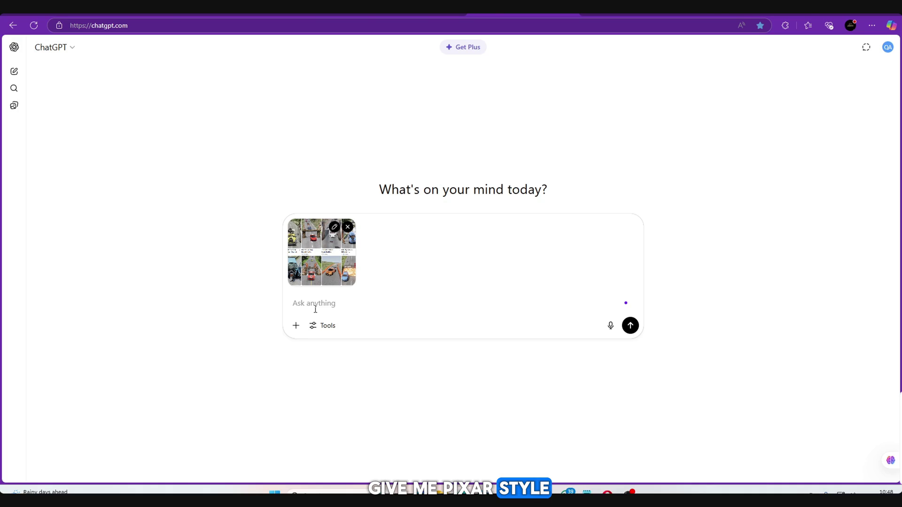
pyautogui.write('“I want to create this kind of video. Give me Pixar-style 3D prompts one by one.”')
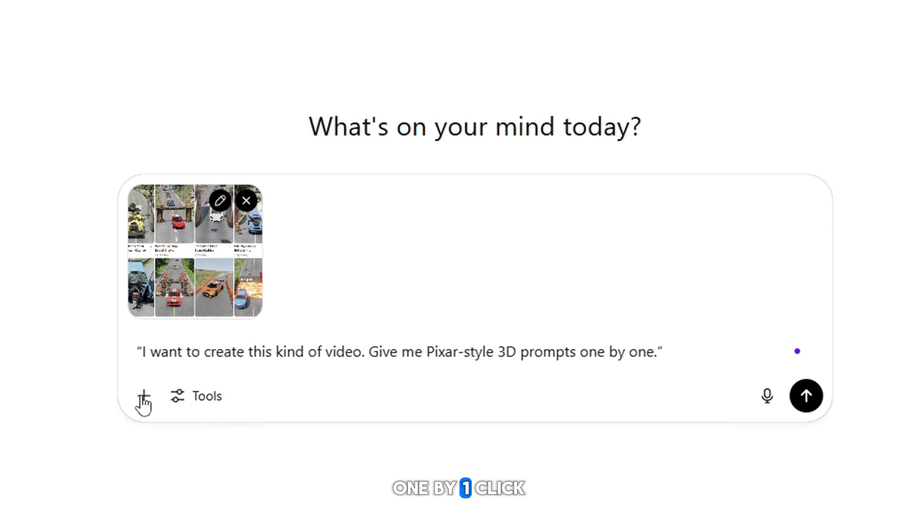
pyautogui.moveTo(139, 351); pyautogui.dragTo(263, 342)
pyautogui.press('Return')
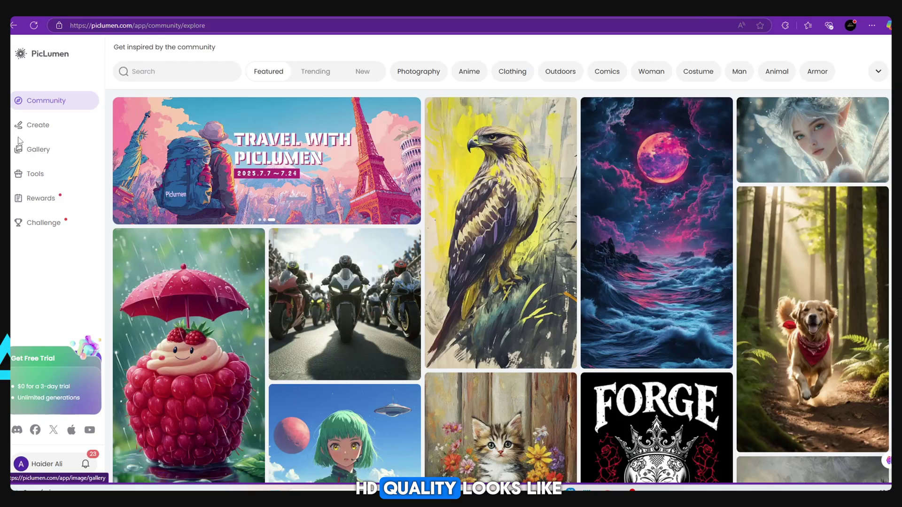
# Open PicLumen's Create page and set the image aspect ratio to 16:9.
pyautogui.click(39, 125)
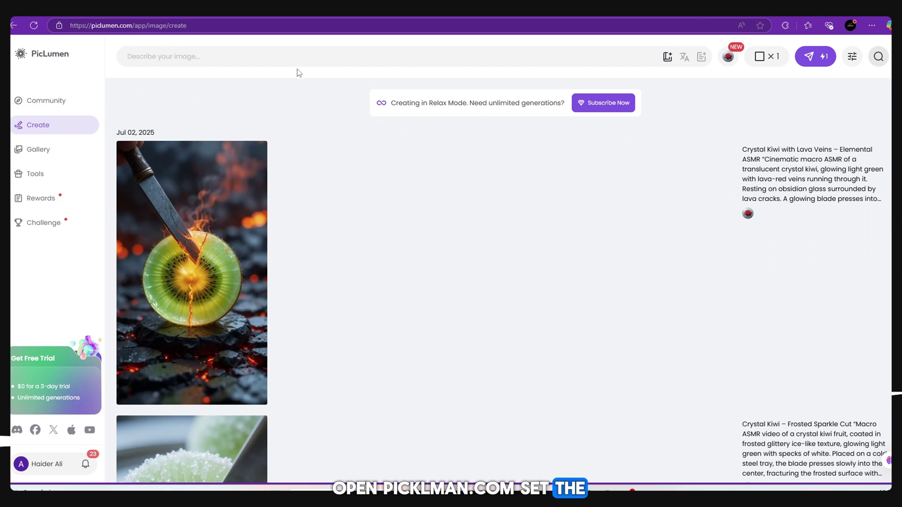
pyautogui.click(311, 51)
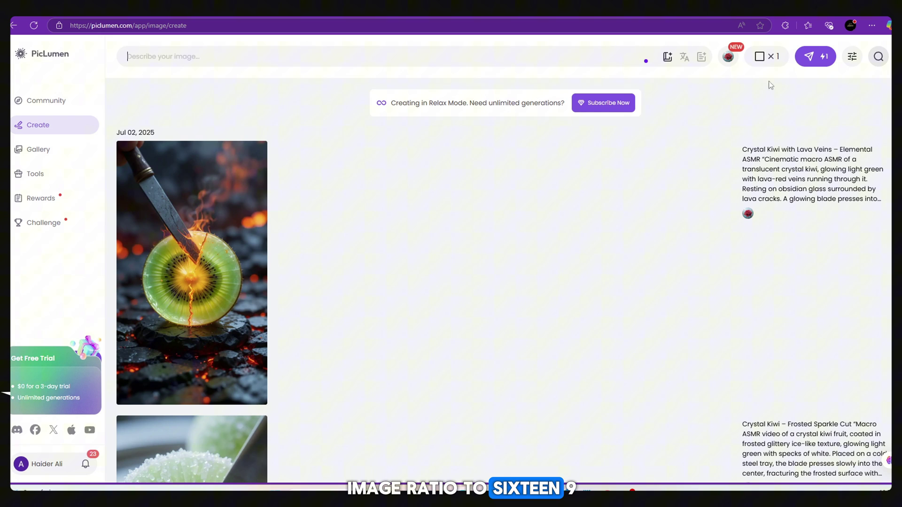
pyautogui.click(768, 62)
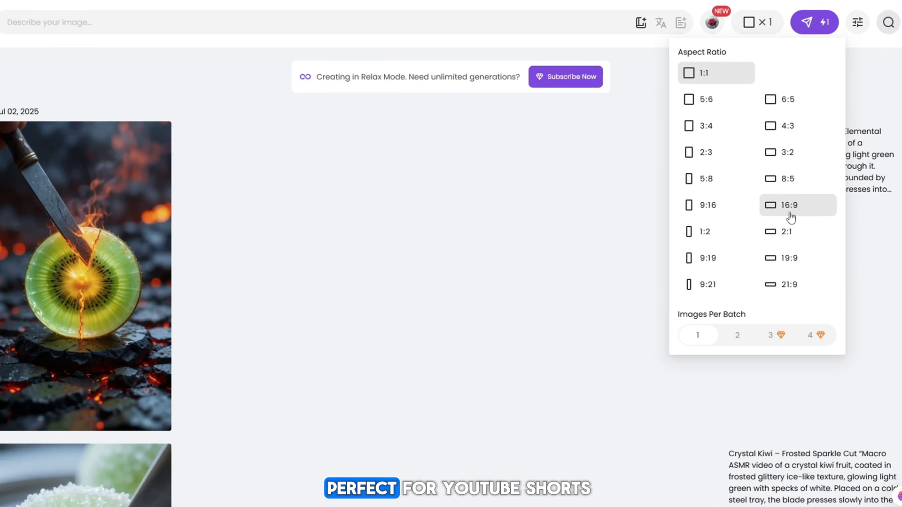
pyautogui.click(784, 212)
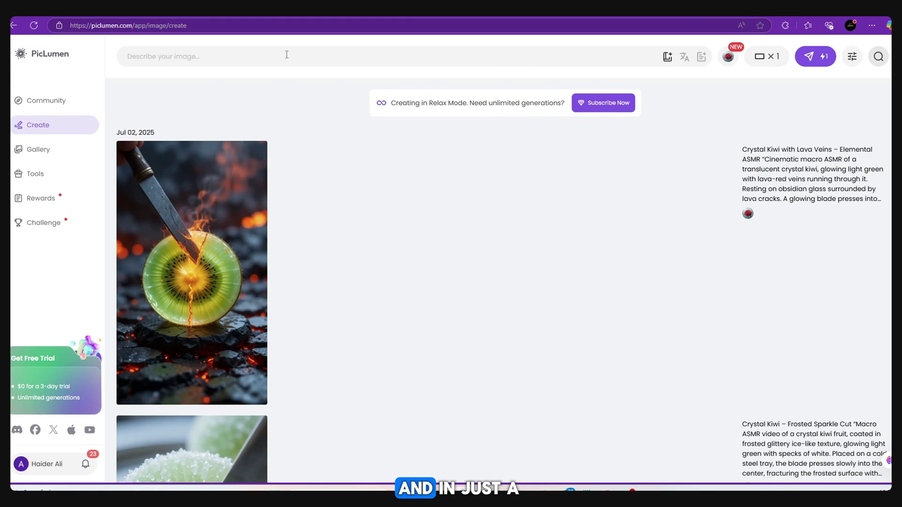
# Paste the Gold Chain Canyon prompt, then paste and generate the Spiked Roller Trap image.
pyautogui.rightClick(286, 55)
pyautogui.click(307, 143)
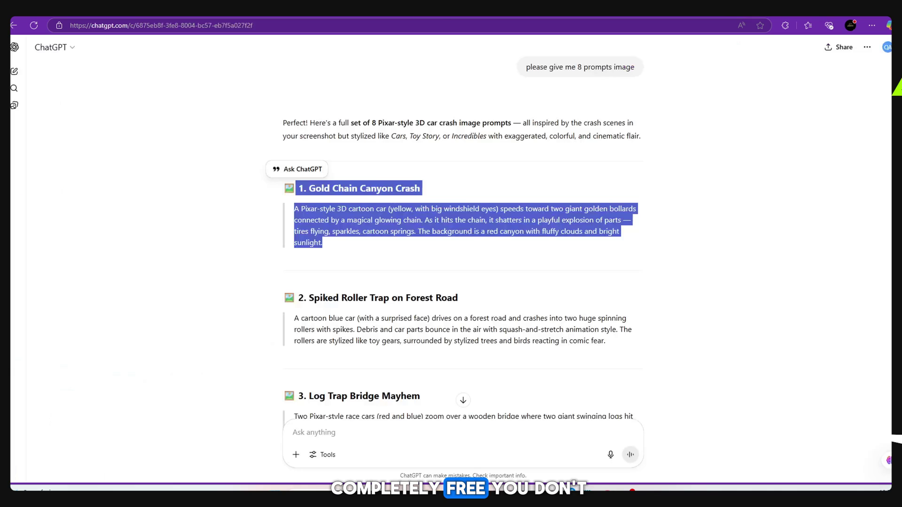
pyautogui.moveTo(296, 297); pyautogui.dragTo(531, 353)
pyautogui.hotkey('ctrl', 'c')
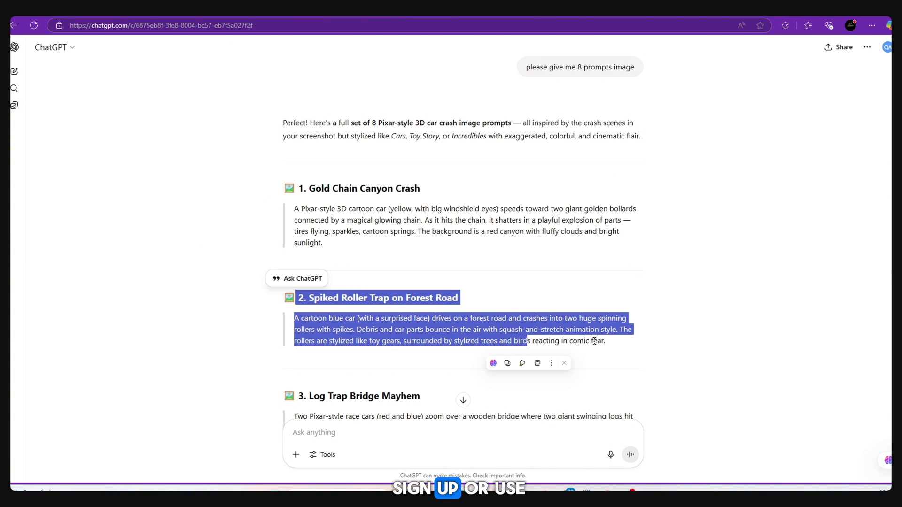
pyautogui.moveTo(605, 342); pyautogui.dragTo(299, 298)
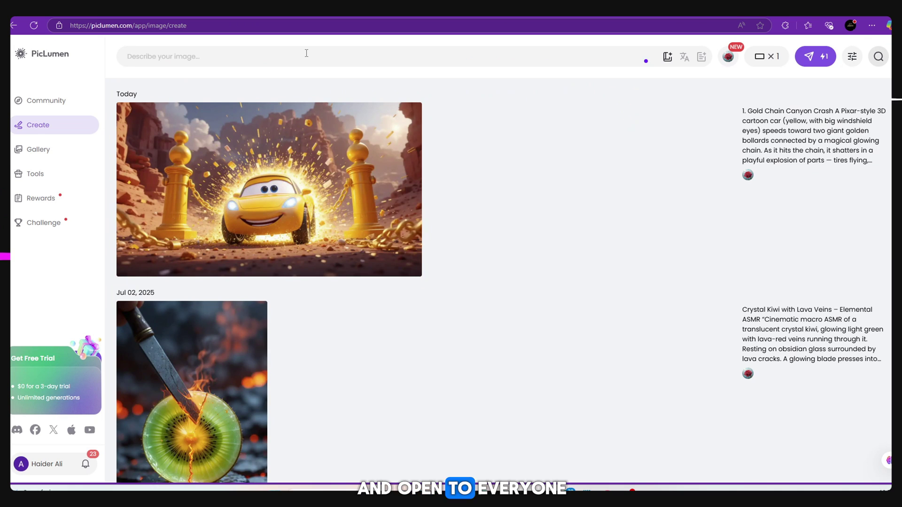
pyautogui.hotkey('ctrl', 'v')
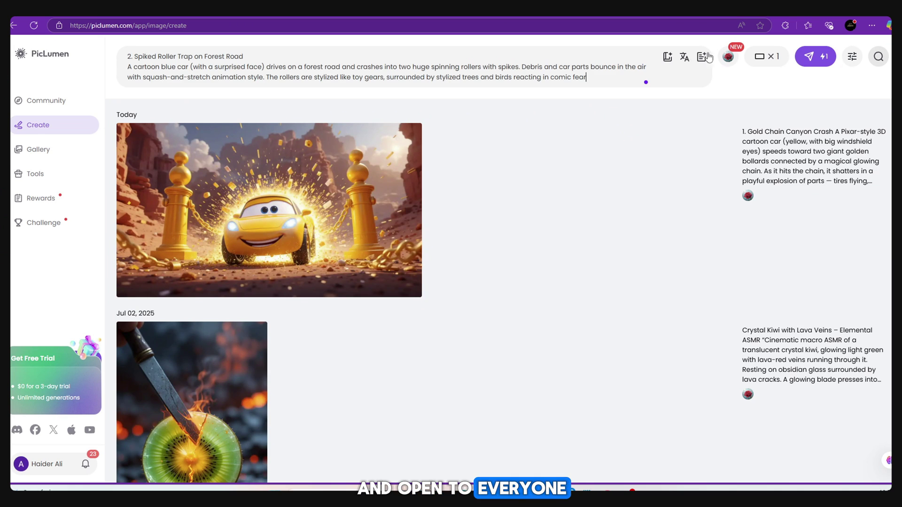
pyautogui.click(816, 54)
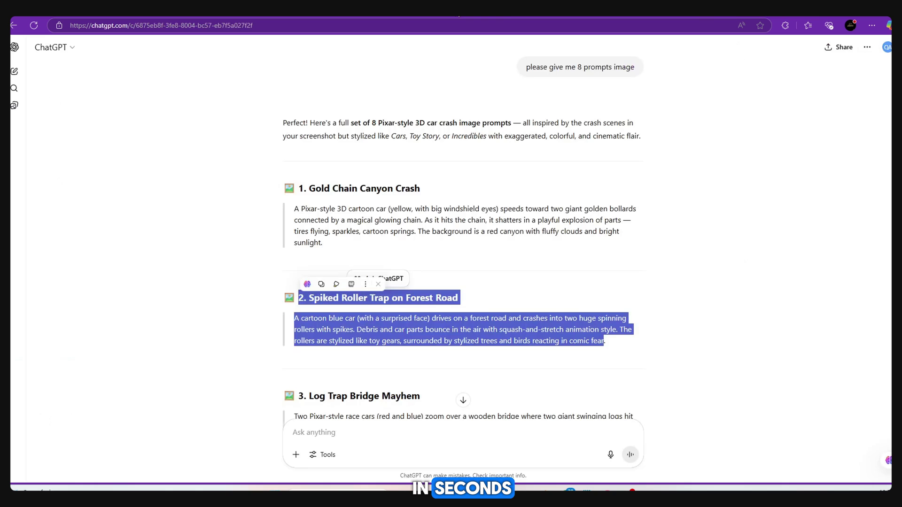
pyautogui.scroll(-3, 376, 227)
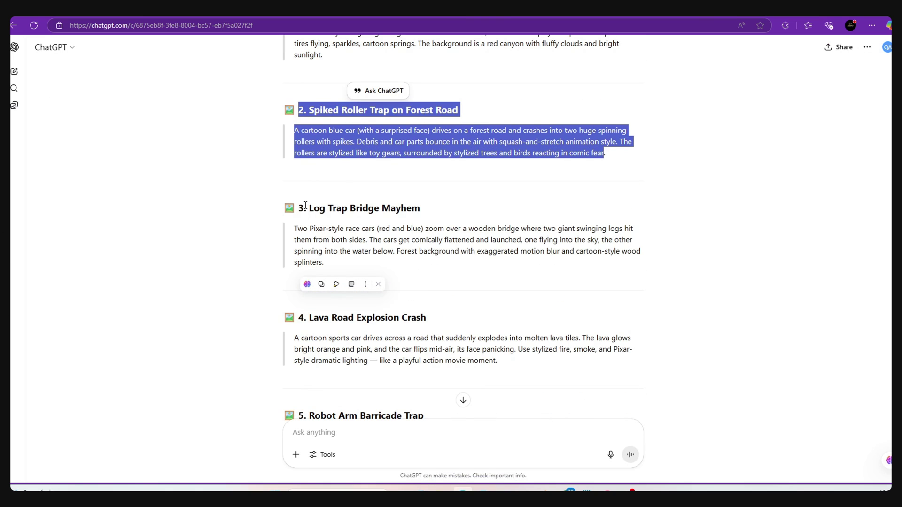
# Generate the Log Trap Bridge Mayhem image and enter the Lava Road Explosion Crash prompt.
pyautogui.moveTo(305, 209)
pyautogui.mouseDown()
pyautogui.moveTo(414, 207)
pyautogui.moveTo(580, 265)
pyautogui.mouseUp()
pyautogui.hotkey('ctrl', 'c')
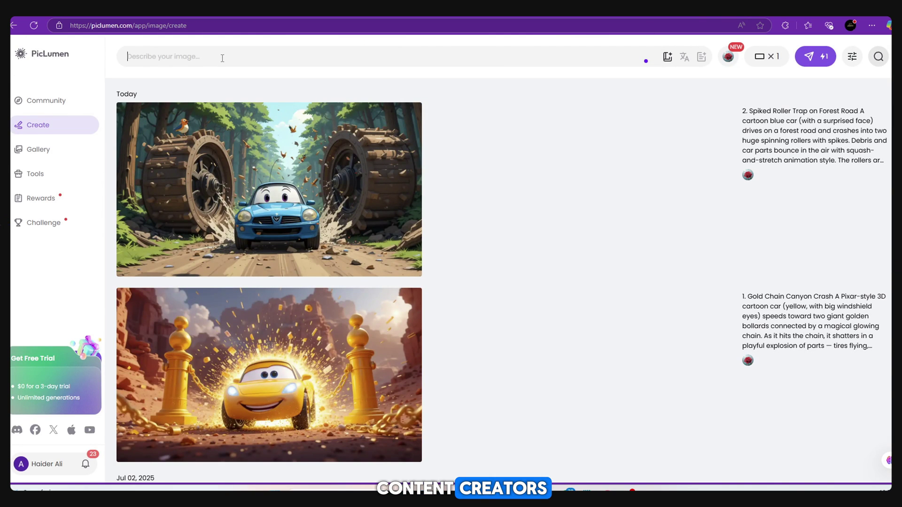
pyautogui.click(222, 58)
pyautogui.hotkey('ctrl', 'v')
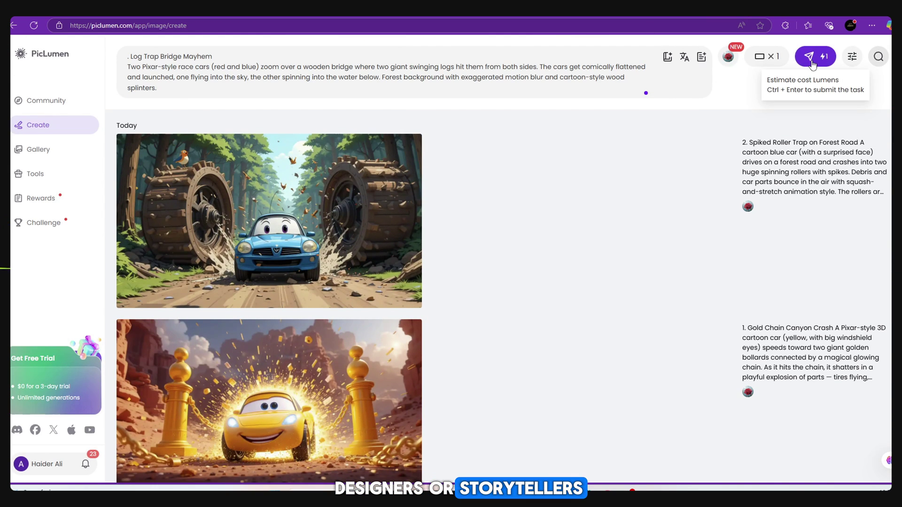
pyautogui.click(813, 58)
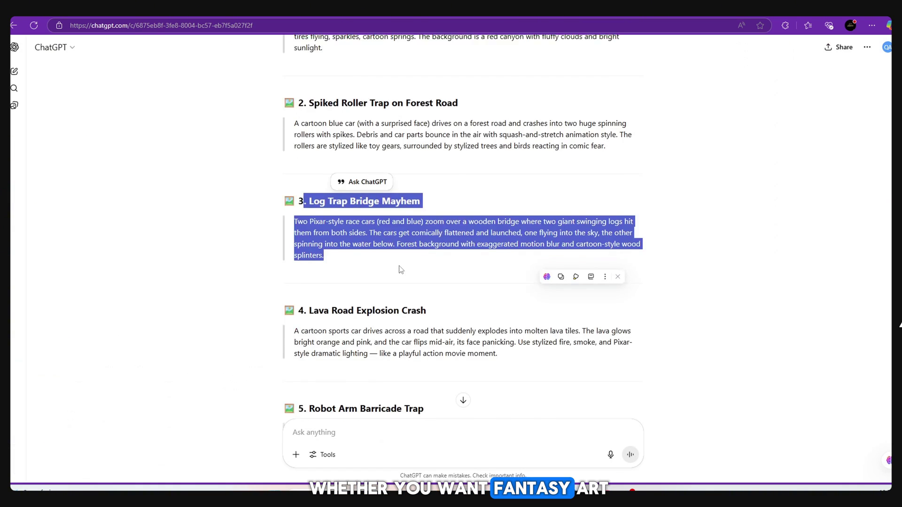
pyautogui.scroll(-2, 305, 176)
pyautogui.moveTo(304, 177); pyautogui.dragTo(593, 231)
pyautogui.hotkey('ctrl', 'c')
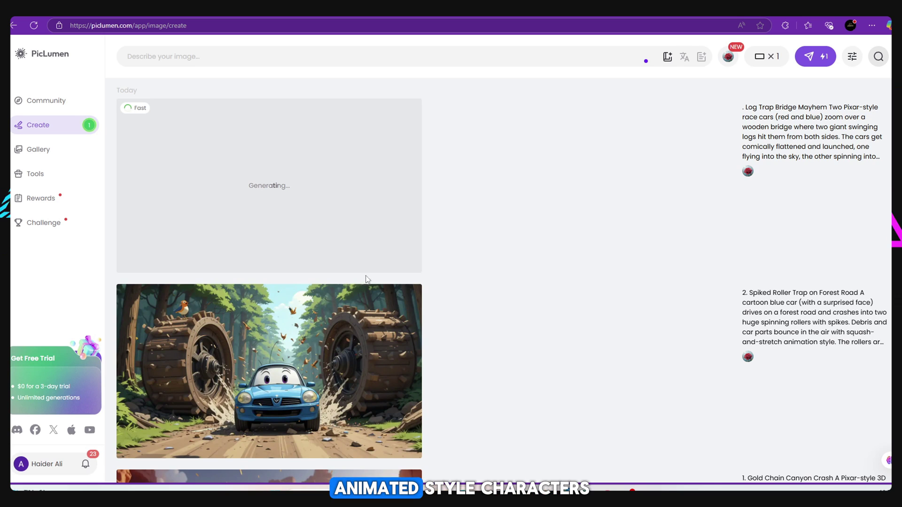
pyautogui.scroll(-3, 373, 318)
pyautogui.scroll(3, 383, 357)
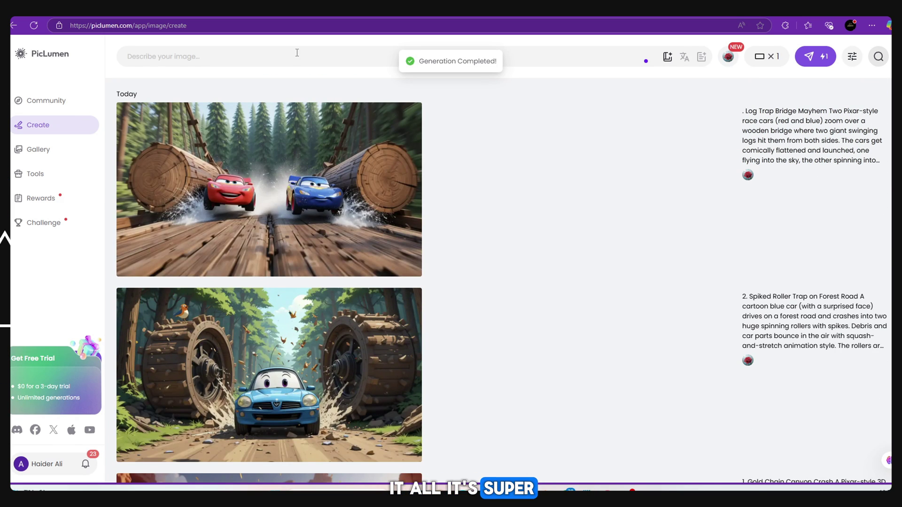
pyautogui.click(297, 55)
pyautogui.hotkey('ctrl', 'v')
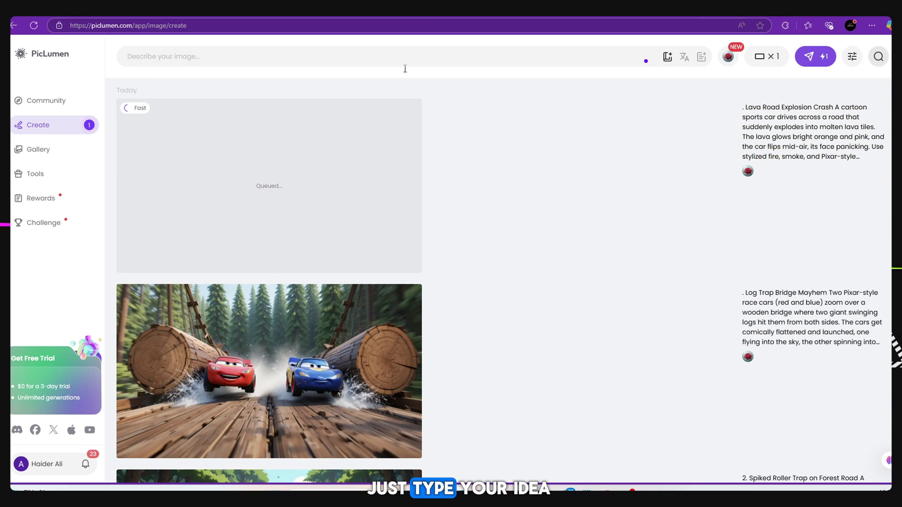
# Copy the Robot Arm Barricade Trap prompt into PicLumen and generate its image.
pyautogui.hotkey('ctrl', 'Tab')
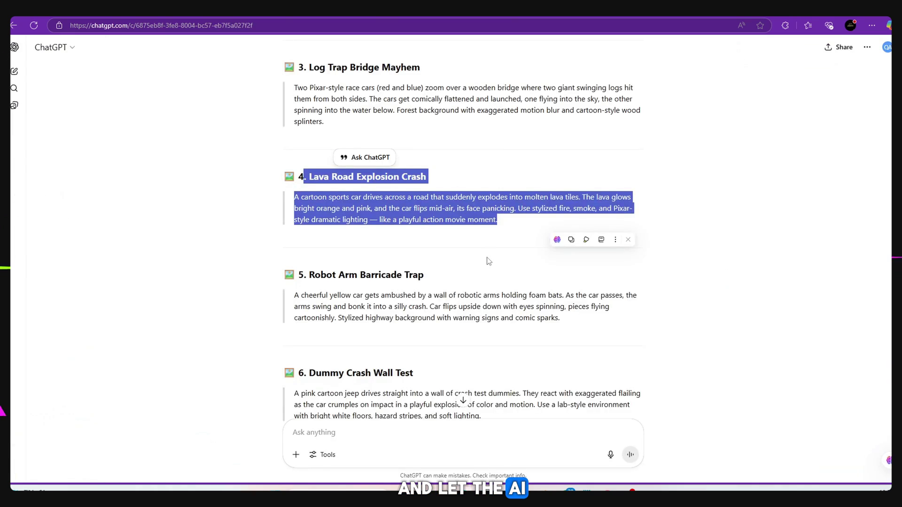
pyautogui.scroll(-3, 437, 238)
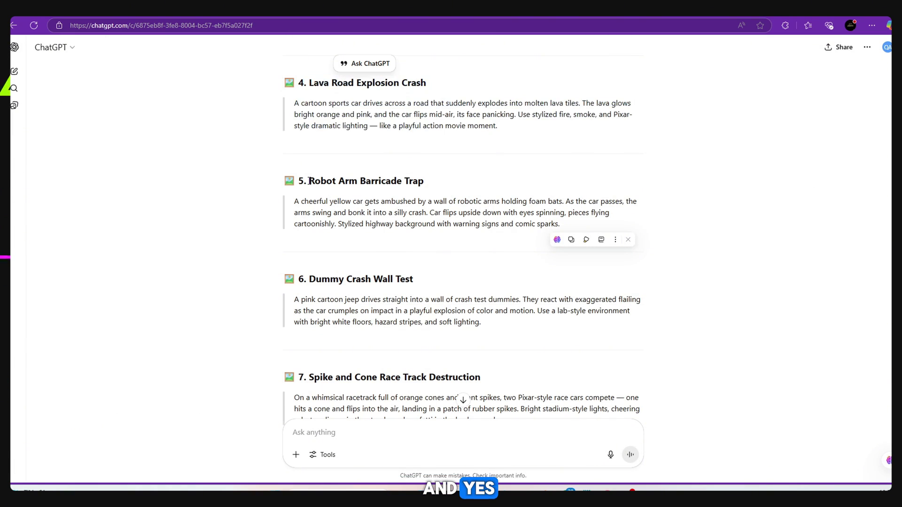
pyautogui.moveTo(309, 181); pyautogui.dragTo(602, 233)
pyautogui.hotkey('ctrl', 'c')
pyautogui.hotkey('ctrl', 'Tab')
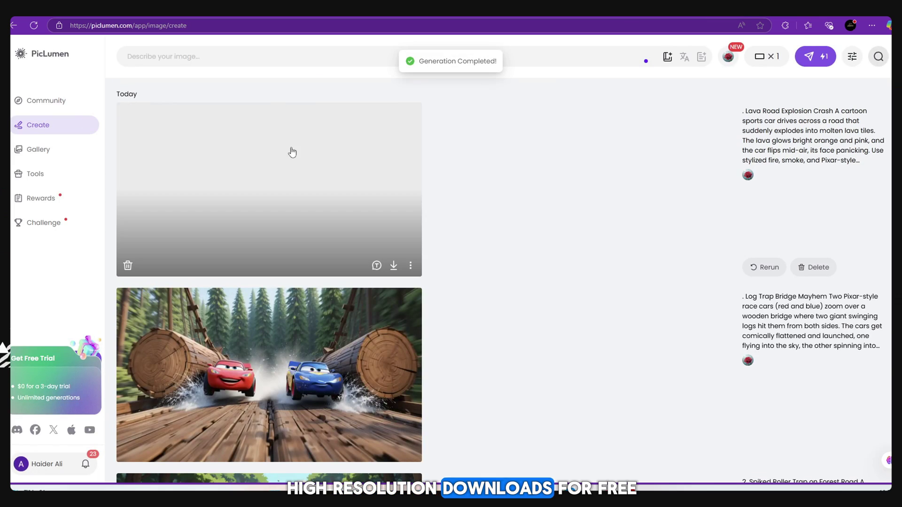
pyautogui.click(263, 60)
pyautogui.hotkey('ctrl', 'v')
pyautogui.click(816, 56)
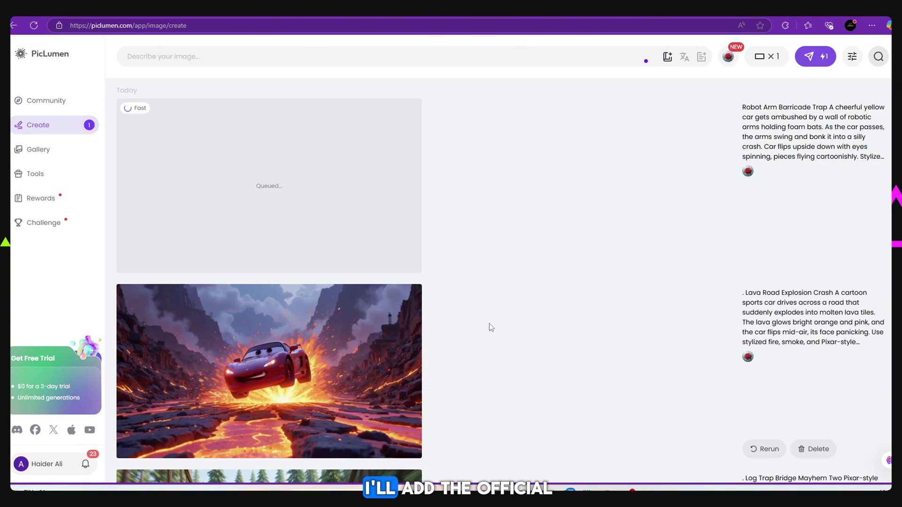
# Copy the Dummy Crash Wall Test prompt from ChatGPT into PicLumen's prompt field.
pyautogui.hotkey('ctrl', 'Tab')
pyautogui.moveTo(303, 185); pyautogui.dragTo(565, 236)
pyautogui.hotkey('ctrl', 'c')
pyautogui.hotkey('ctrl', 'Tab')
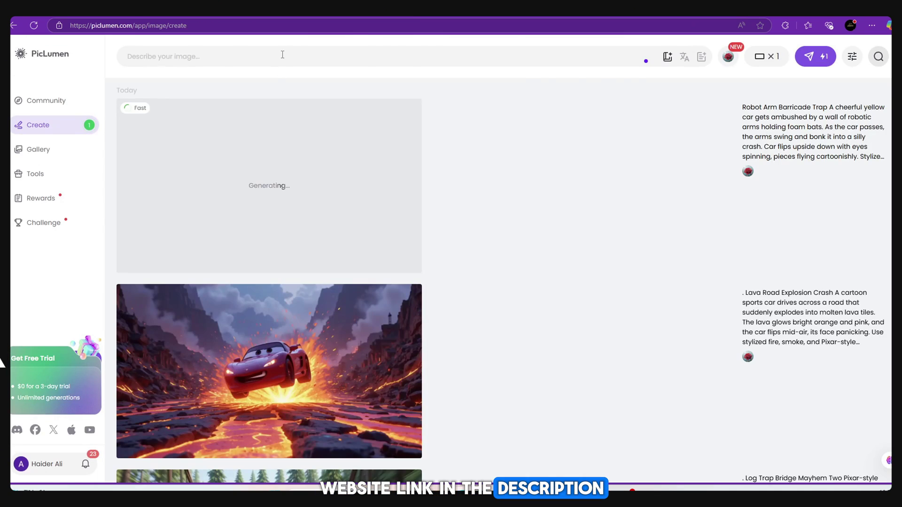
pyautogui.hotkey('ctrl', 'v')
pyautogui.scroll(-10, 413, 267)
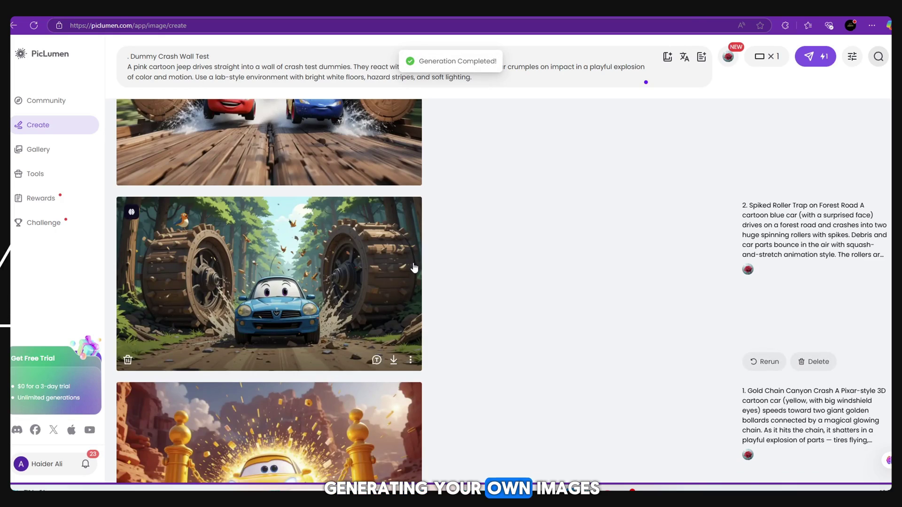
pyautogui.scroll(10, 413, 266)
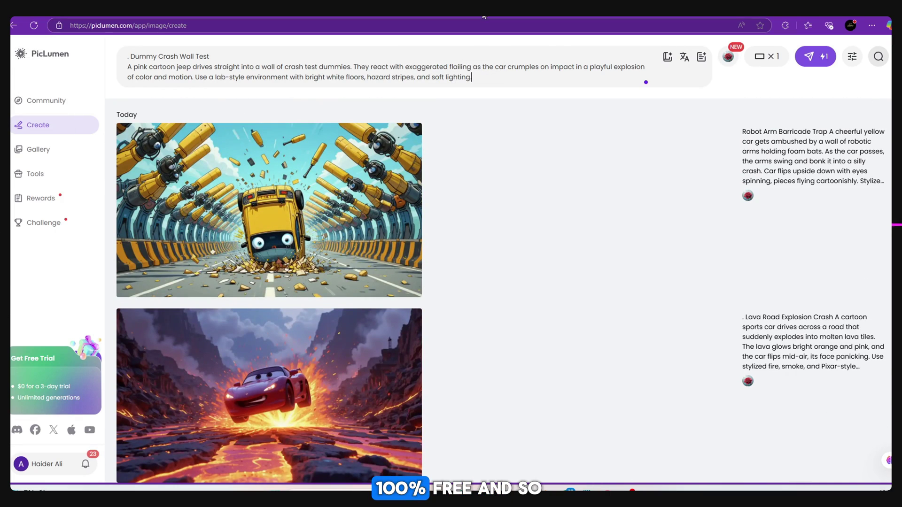
# Replace the entered prompt with the Spike and Cone prompt and generate its image.
pyautogui.hotkey('ctrl', 'Tab')
pyautogui.moveTo(306, 282)
pyautogui.mouseDown()
pyautogui.moveTo(544, 315)
pyautogui.moveTo(498, 327)
pyautogui.mouseUp()
pyautogui.hotkey('ctrl', 'Tab')
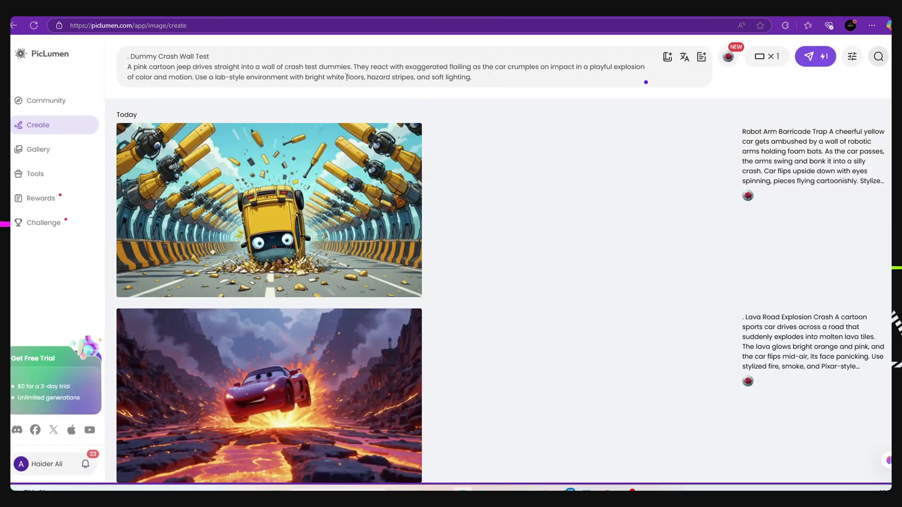
pyautogui.hotkey('ctrl', 'a')
pyautogui.hotkey('ctrl', 'v')
pyautogui.press('Return')
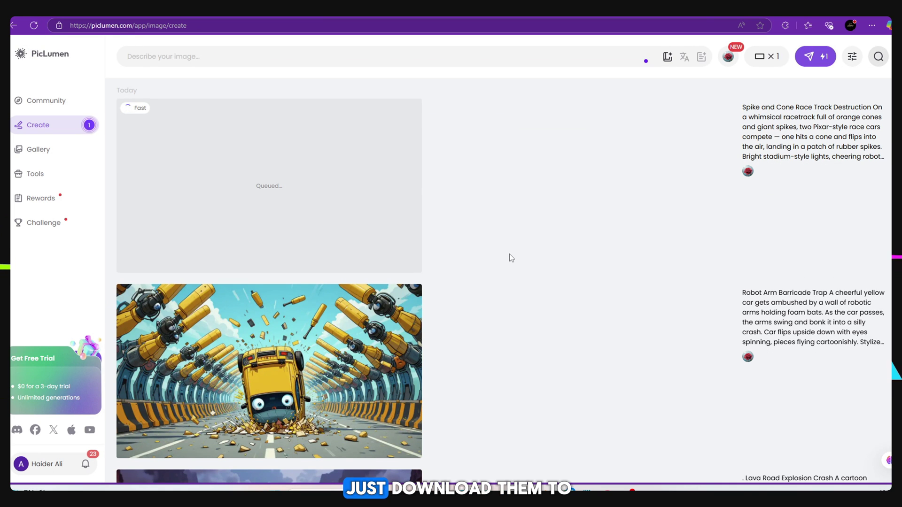
# Copy the Chain Whip Swing Trap prompt from ChatGPT into PicLumen's prompt field.
pyautogui.hotkey('ctrl', 'Tab')
pyautogui.moveTo(305, 240); pyautogui.dragTo(627, 298)
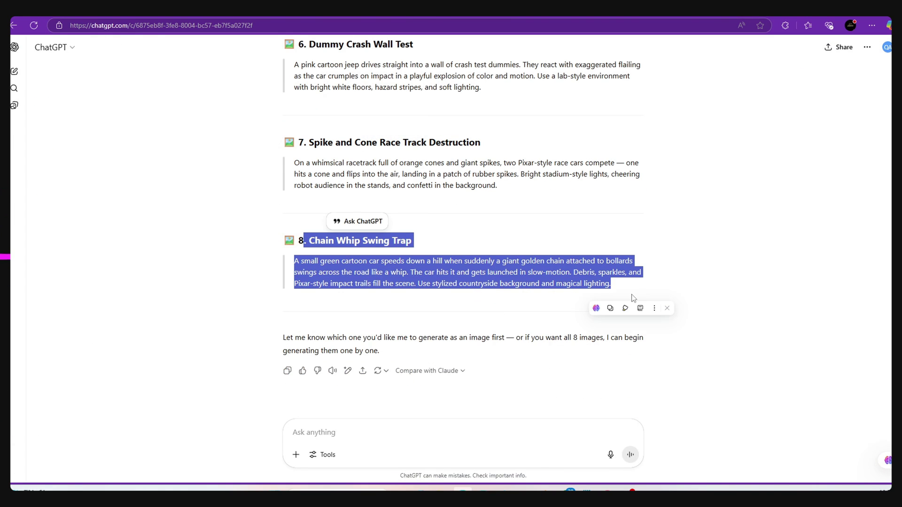
pyautogui.hotkey('ctrl', 'Tab')
pyautogui.hotkey('ctrl', 'v')
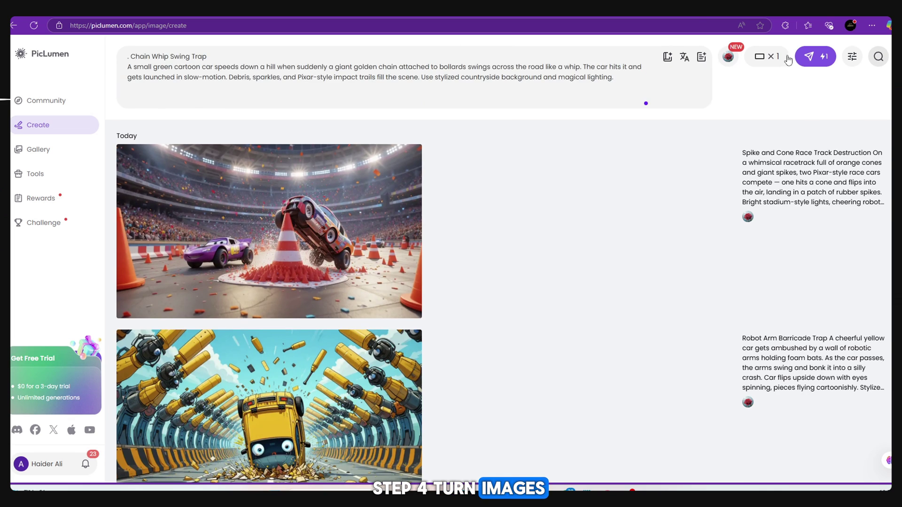
# Generate the Chain Whip Swing Trap image in PicLumen.
pyautogui.press('Return')
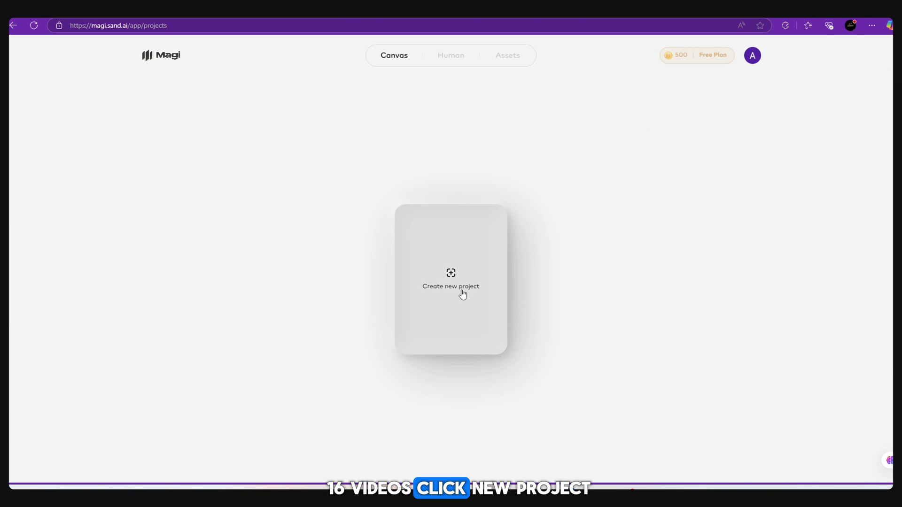
# Upload the yellow Gold Chain Canyon image to a new project and generate a 5s video.
pyautogui.click(463, 295)
pyautogui.click(426, 264)
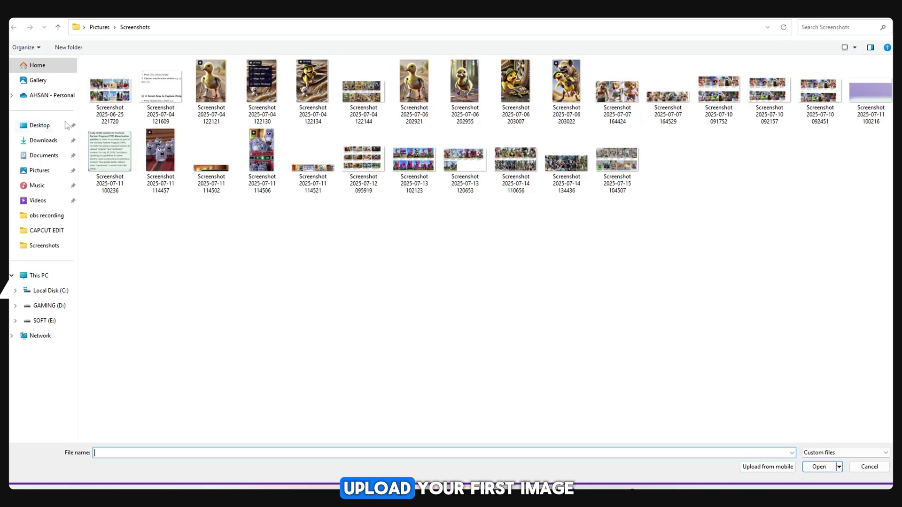
pyautogui.click(40, 140)
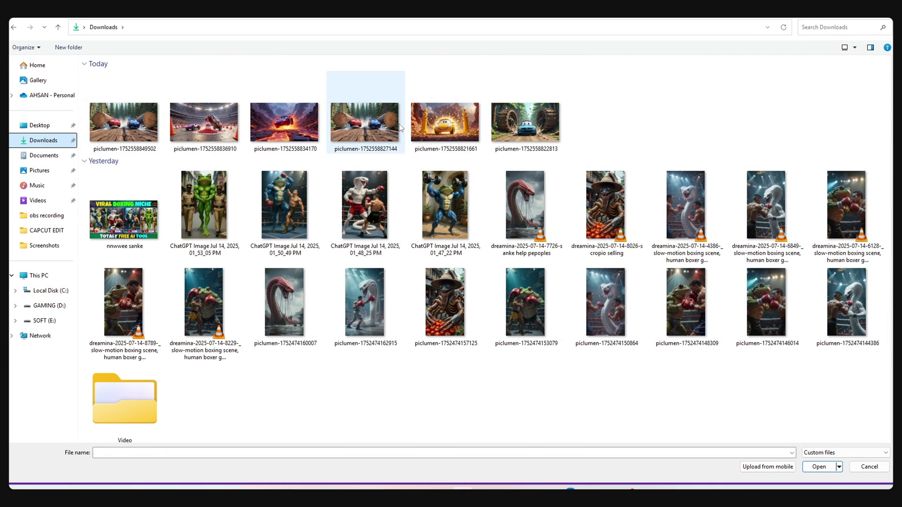
pyautogui.doubleClick(438, 124)
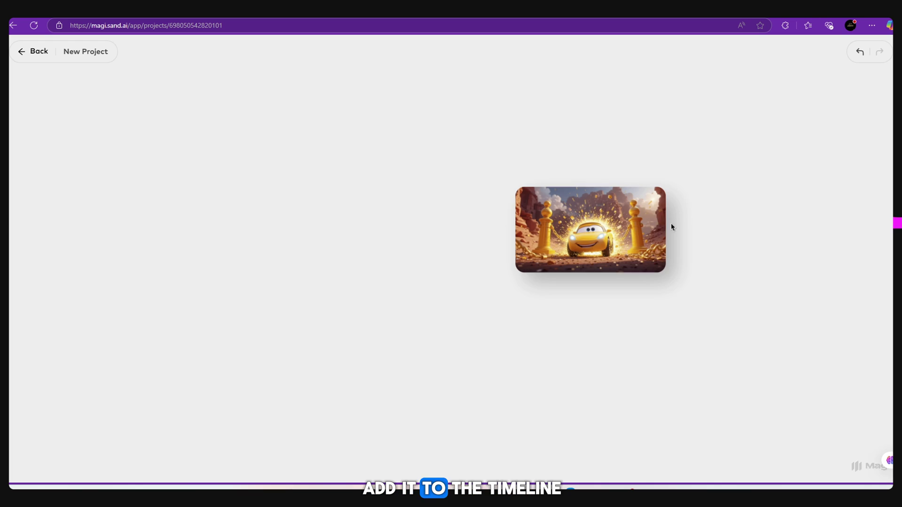
pyautogui.click(670, 229)
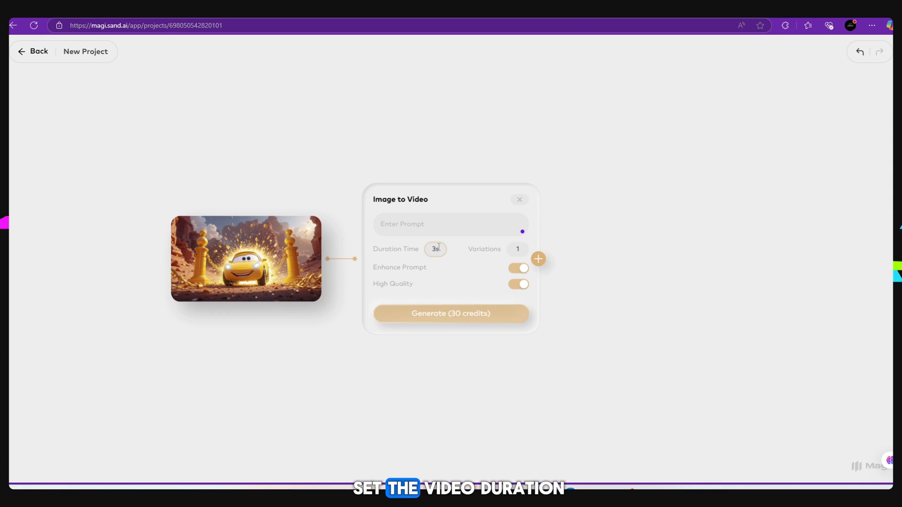
pyautogui.write('5')
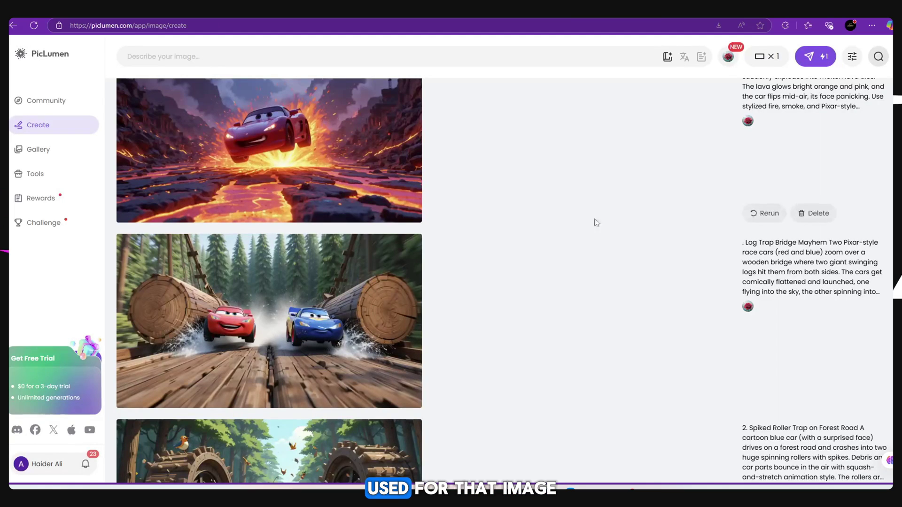
pyautogui.scroll(-4, 585, 240)
pyautogui.scroll(-2, 579, 256)
pyautogui.moveTo(743, 190); pyautogui.dragTo(804, 210)
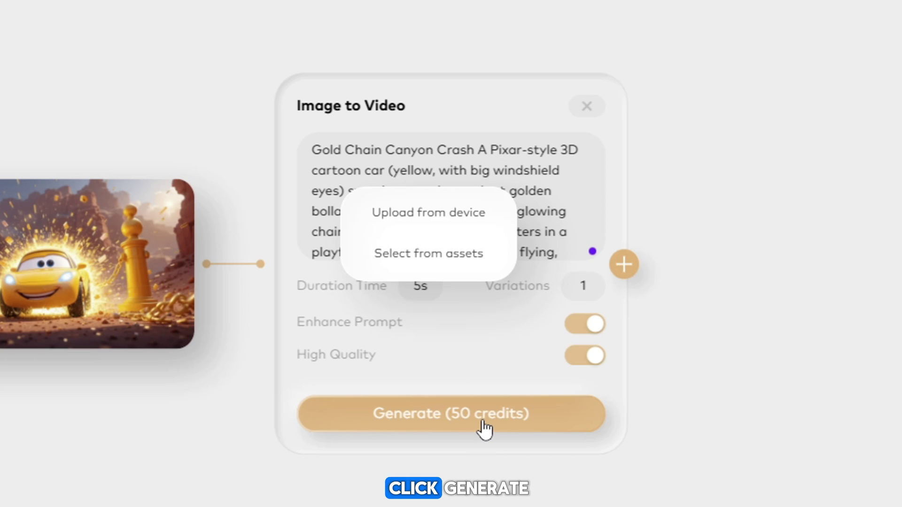
pyautogui.click(483, 423)
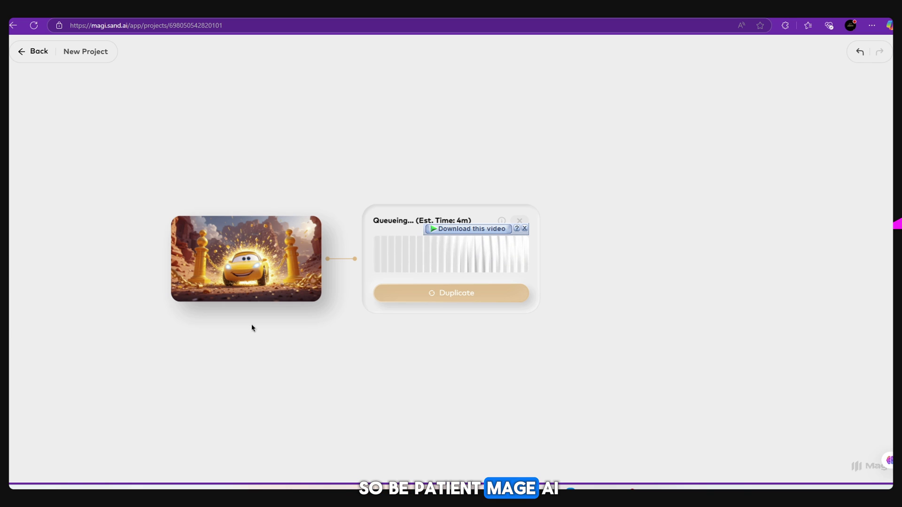
# Upload the blue car image and start generating the blue car and log bridge videos.
pyautogui.click(404, 280)
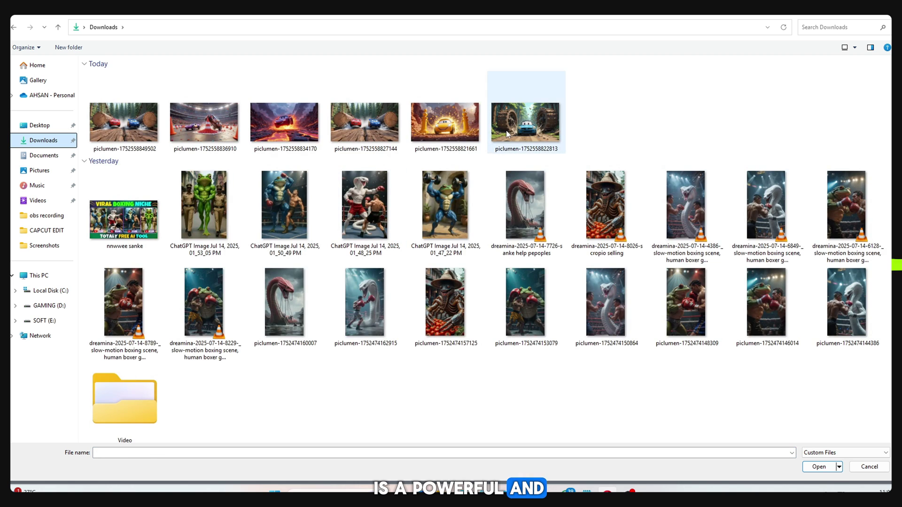
pyautogui.press('Return')
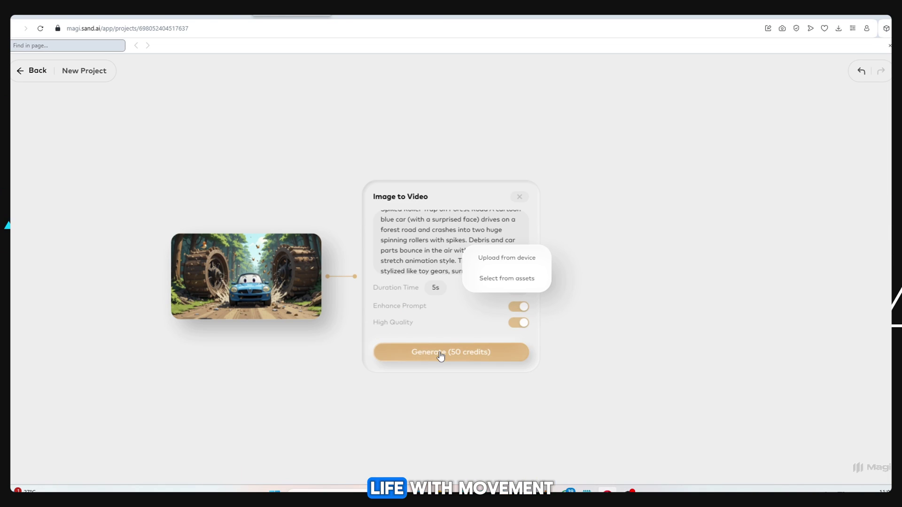
pyautogui.click(439, 354)
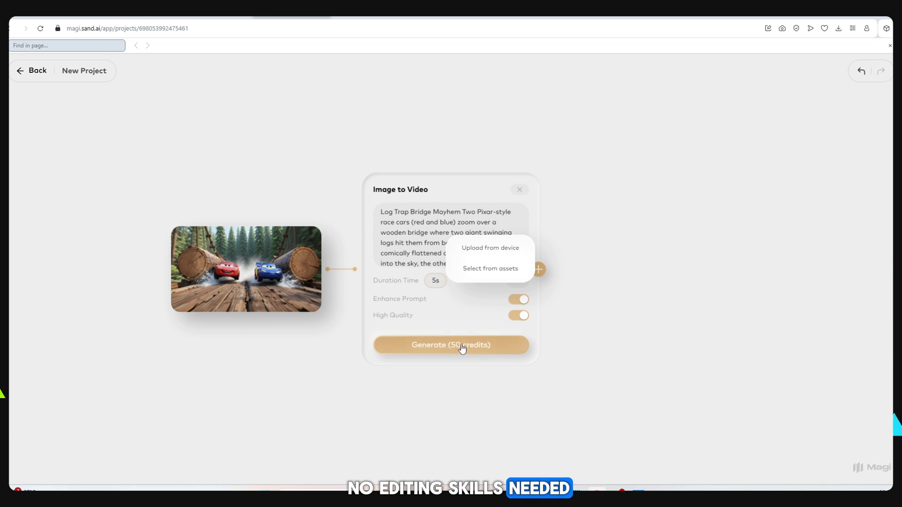
pyautogui.click(461, 345)
# Start another new Magi project and upload one of the downloaded car images.
pyautogui.click(97, 74)
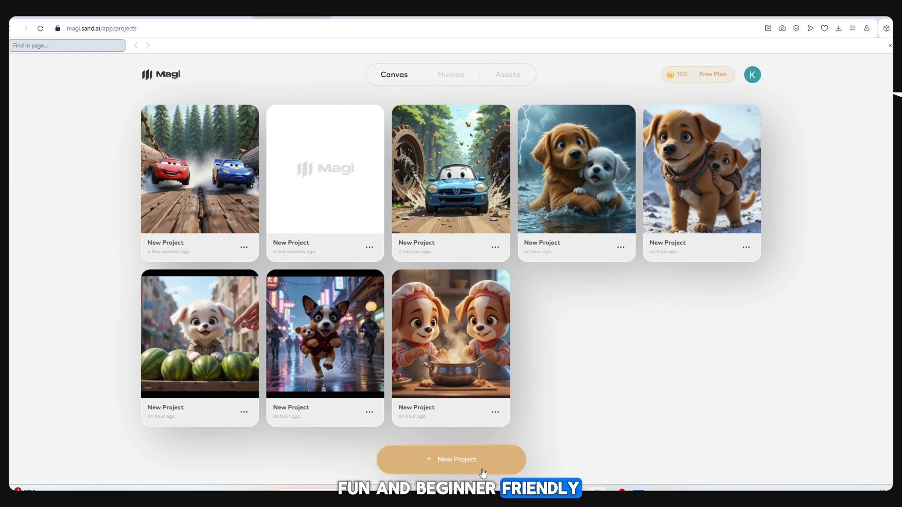
pyautogui.click(469, 463)
pyautogui.click(139, 455)
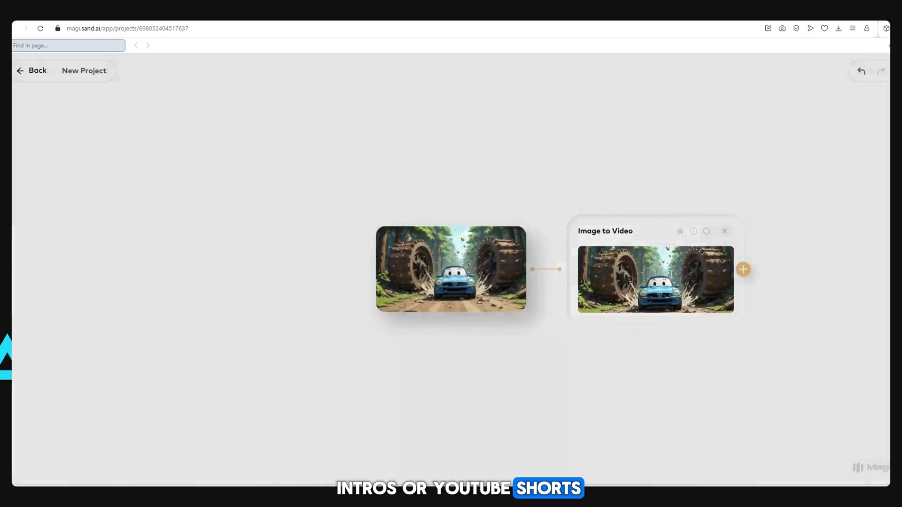
# Open the completed blue car video, preview it, and download the clip.
pyautogui.click(673, 266)
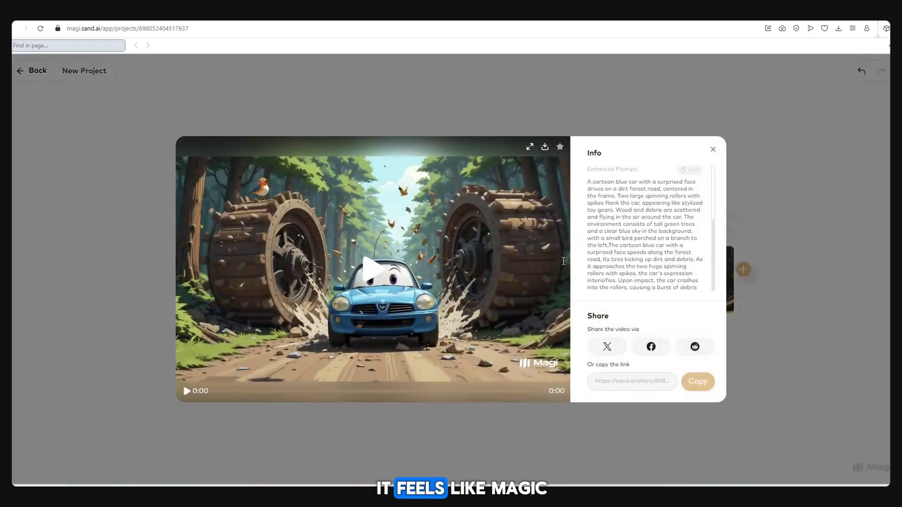
pyautogui.click(372, 286)
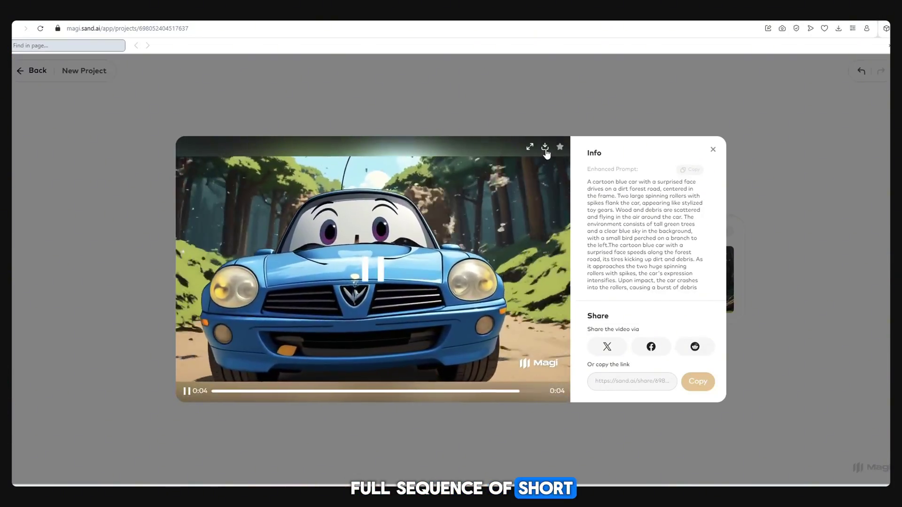
pyautogui.click(544, 148)
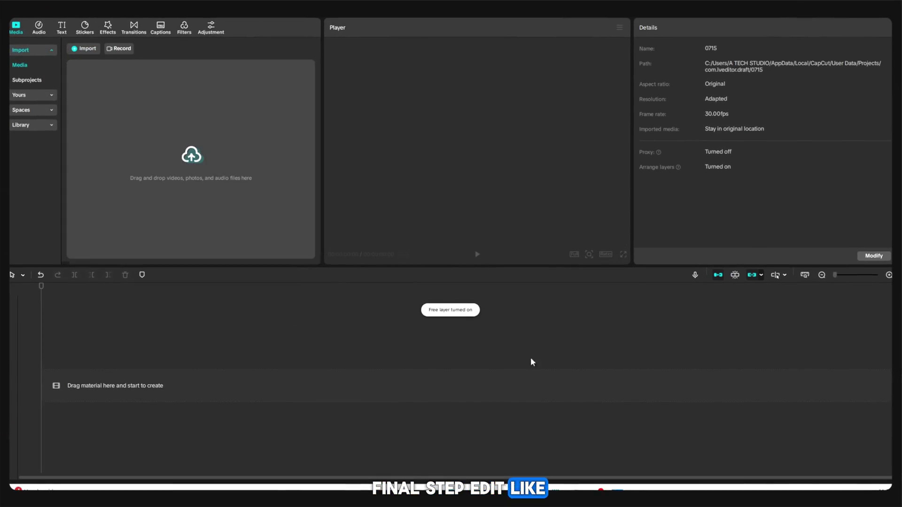
# Import all six car-crash clips from Downloads into CapCut's media library.
pyautogui.click(157, 135)
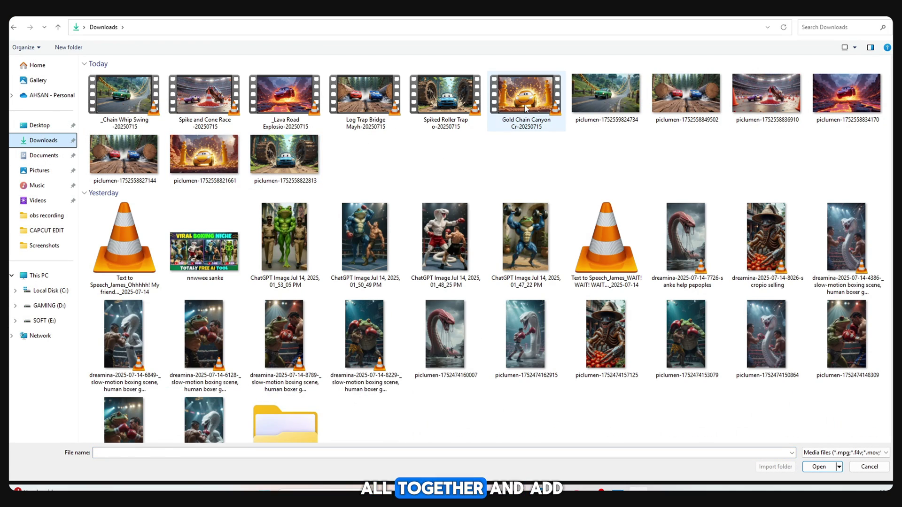
pyautogui.click(525, 107)
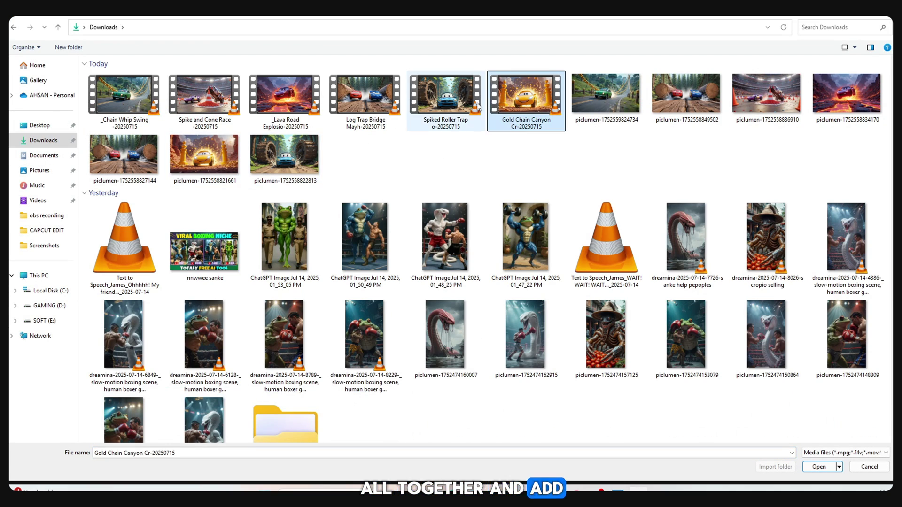
pyautogui.moveTo(381, 109); pyautogui.dragTo(155, 105)
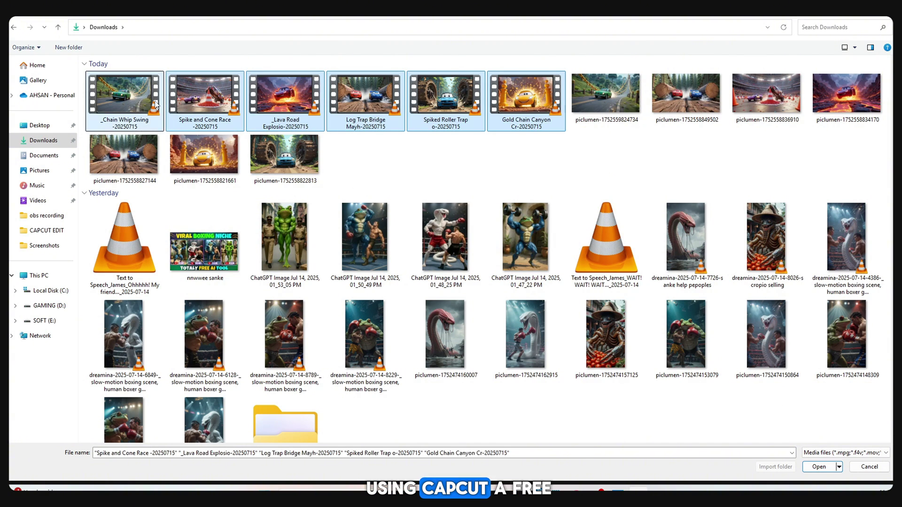
pyautogui.press('Return')
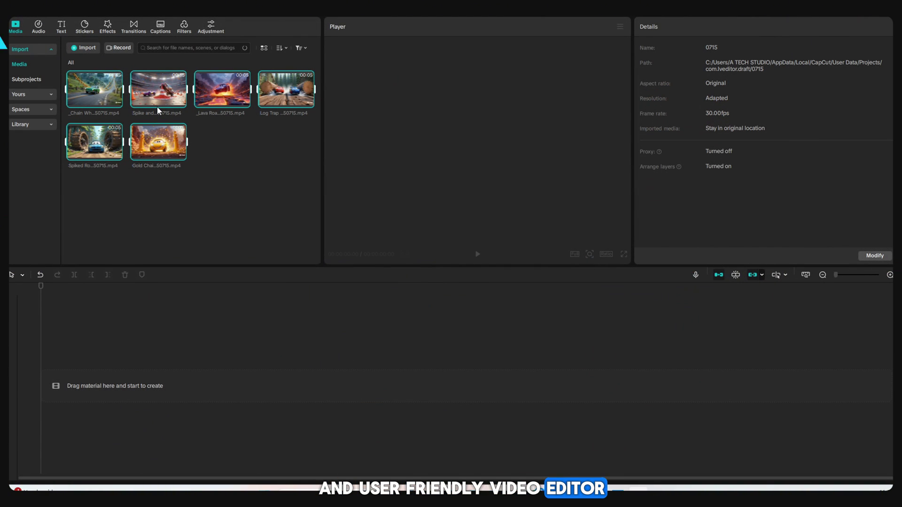
# Place the Spiked Roller Trap and Gold Chain Canyon clips on the timeline.
pyautogui.click(135, 161)
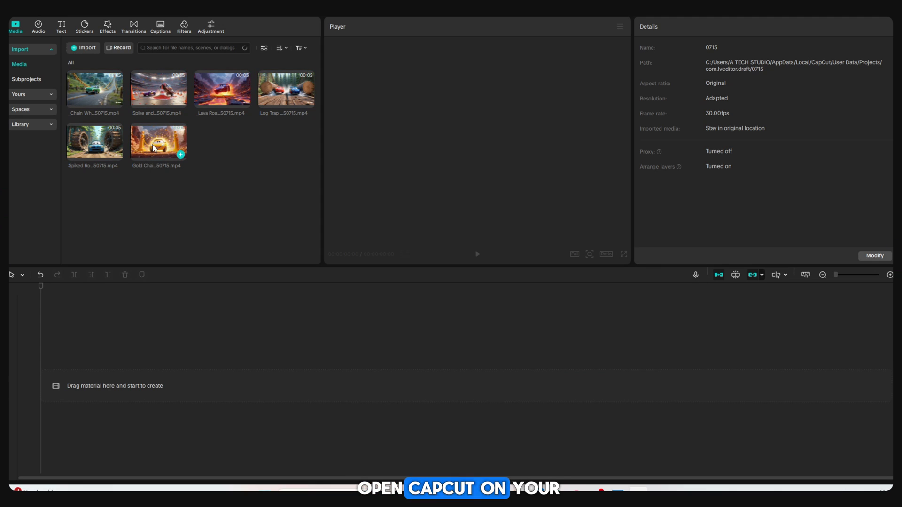
pyautogui.moveTo(288, 185); pyautogui.dragTo(68, 105)
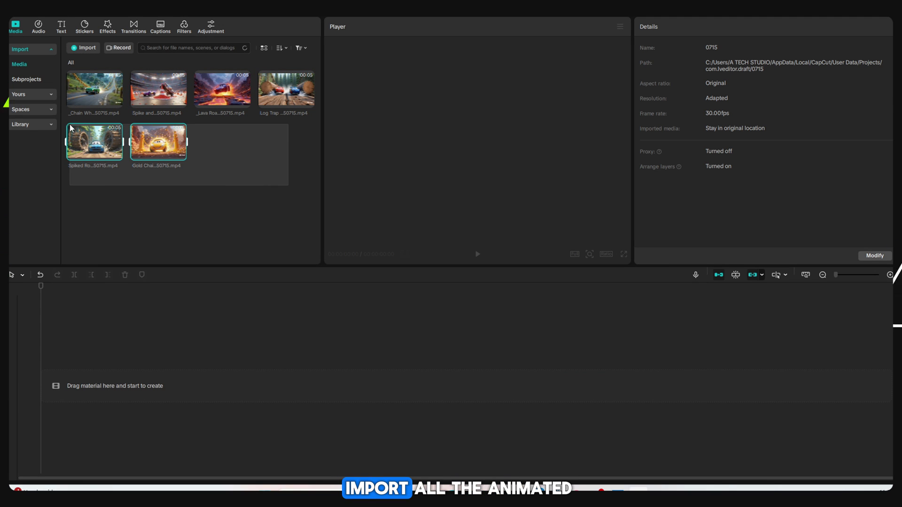
pyautogui.moveTo(102, 152); pyautogui.dragTo(93, 363)
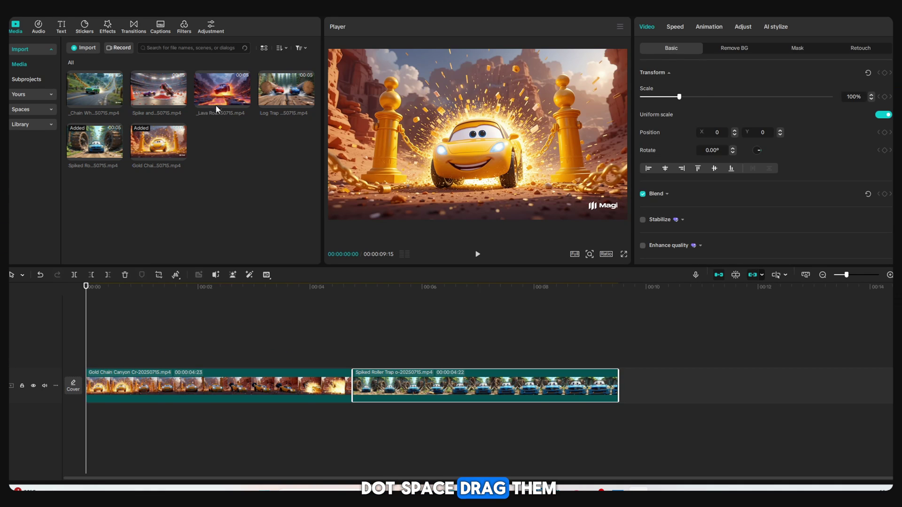